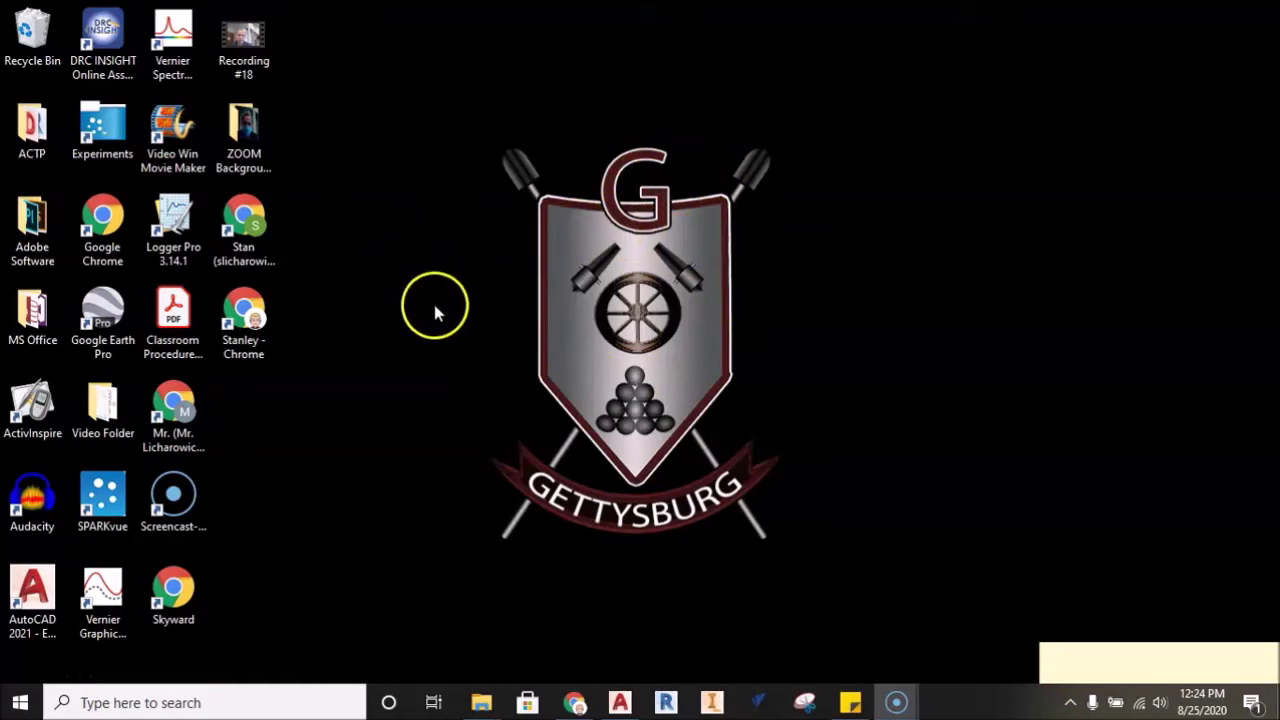
Create a new folder on the desktop and name it CAD
right_click(419, 277)
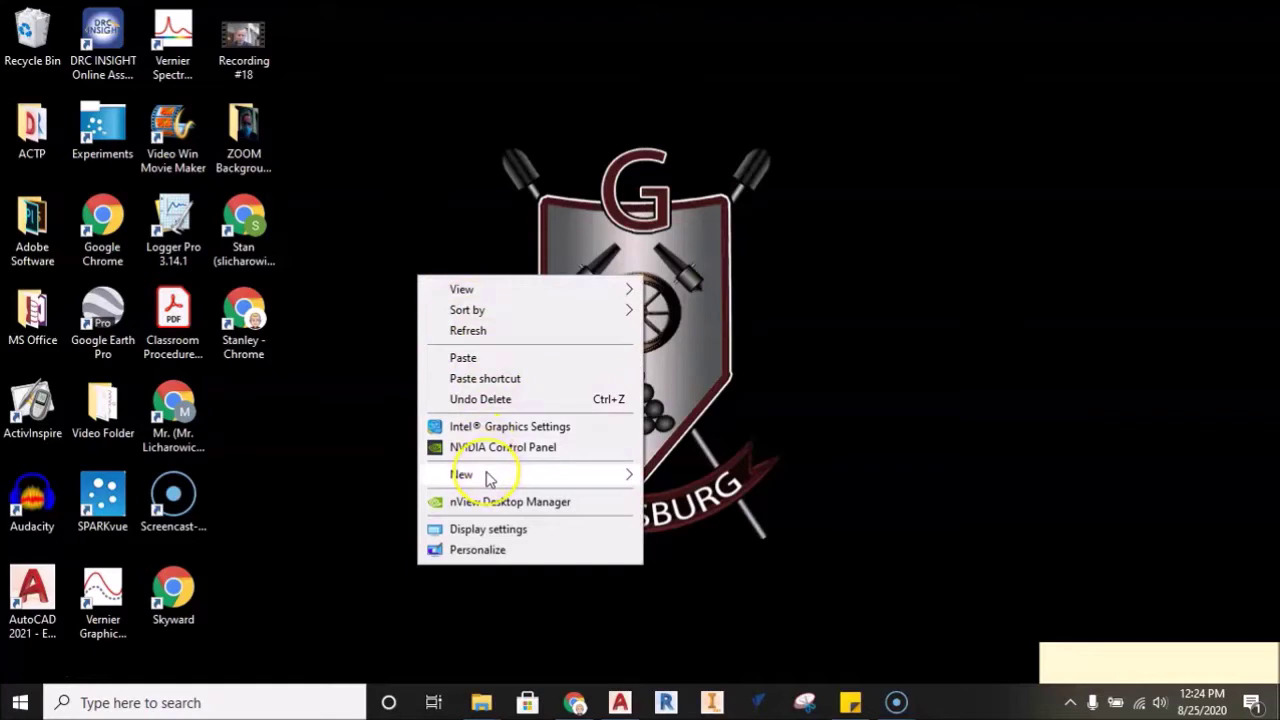
mouse_move(489, 478)
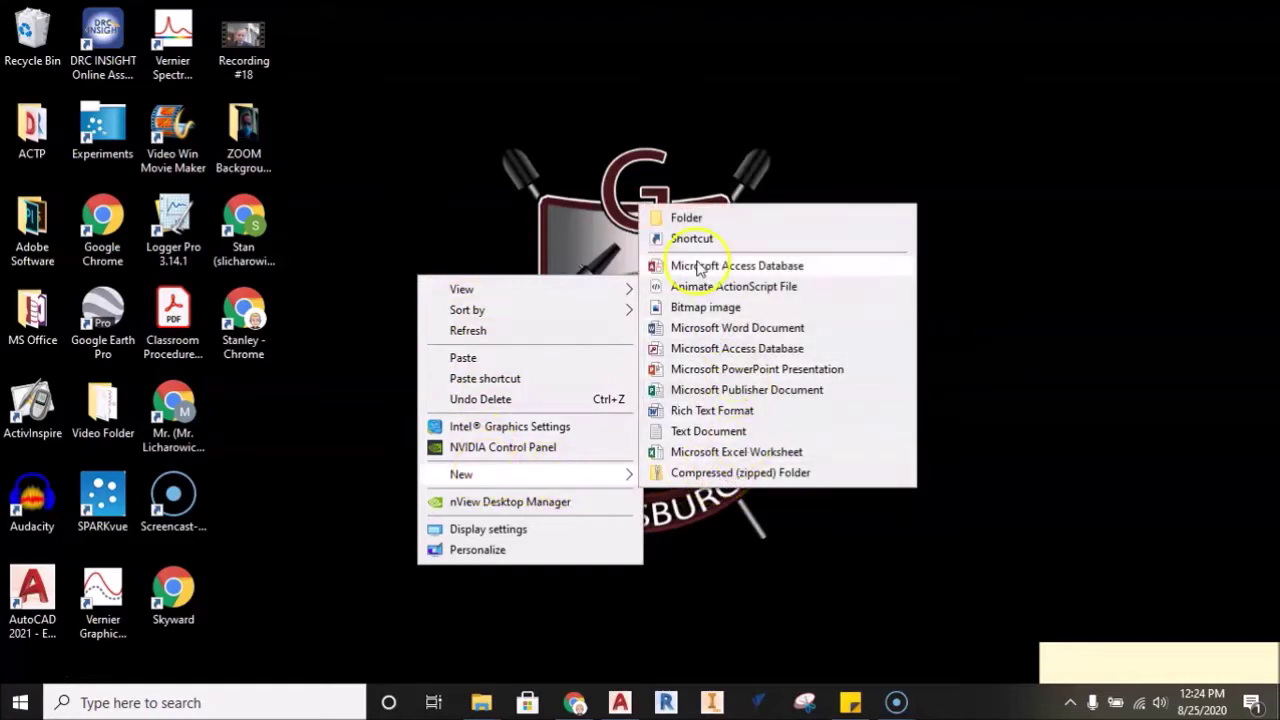
left_click(690, 218)
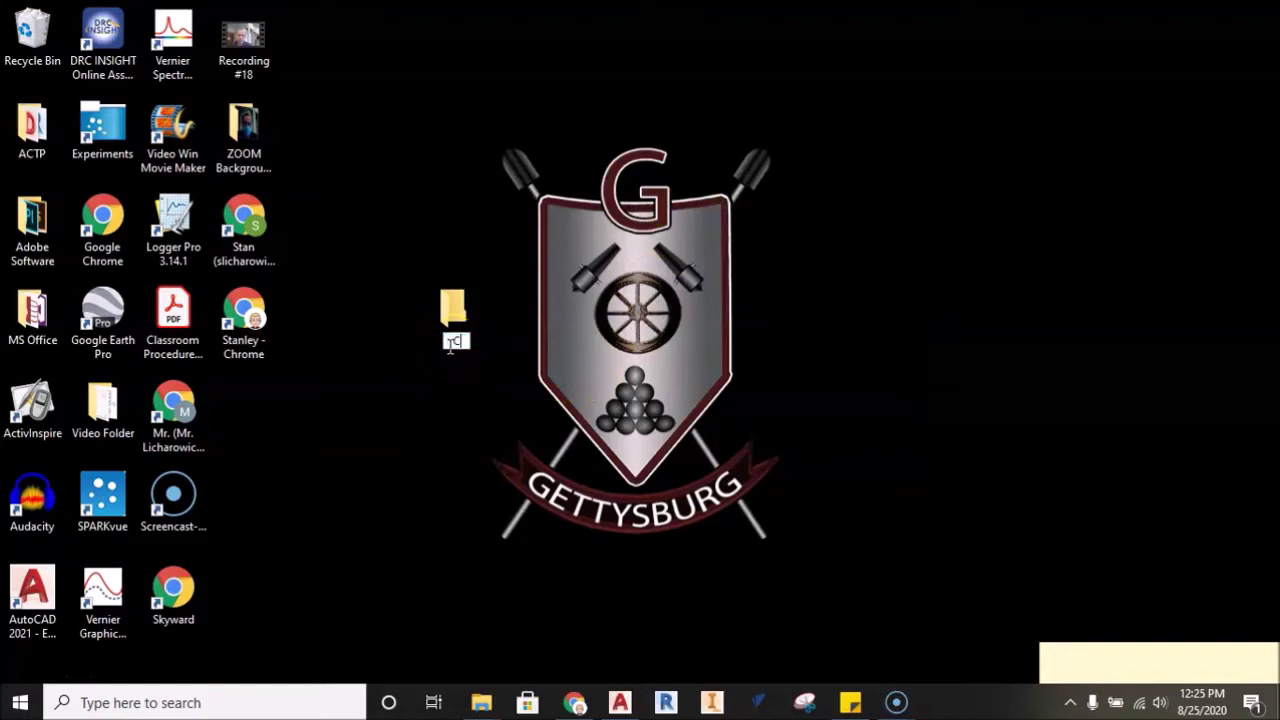
left_click(455, 315)
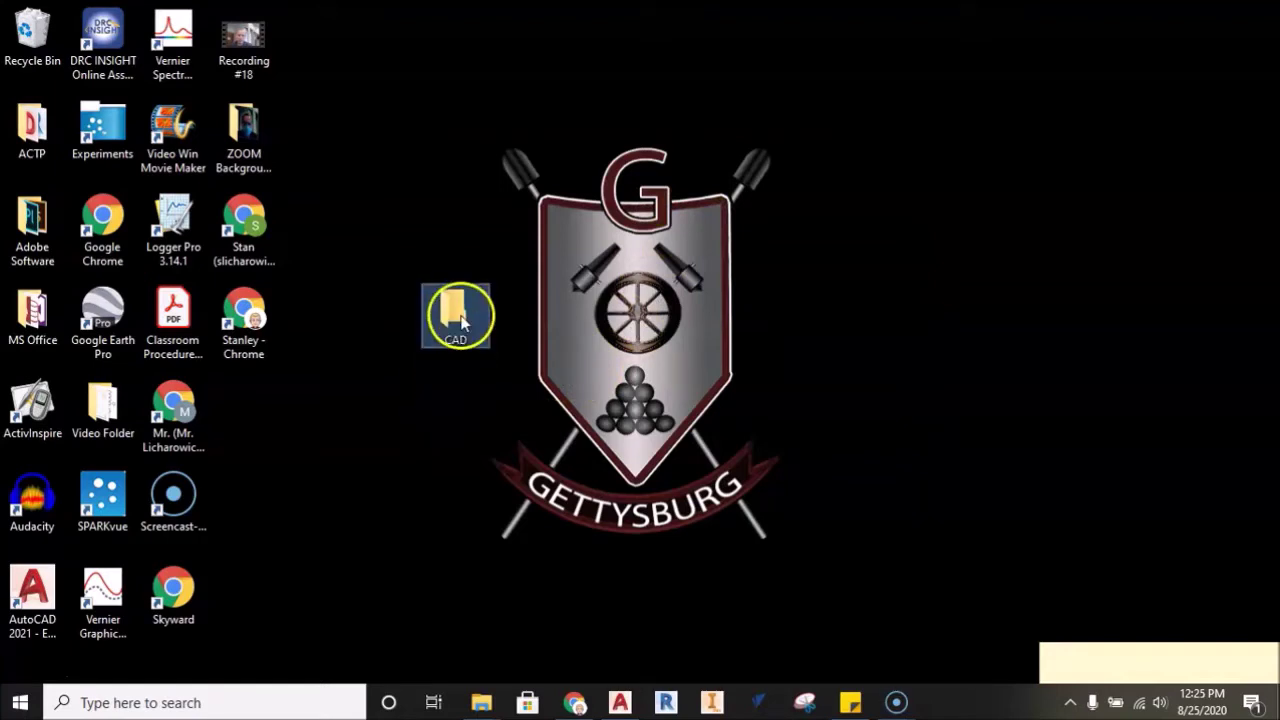
Create a second desktop folder, keeping its default name, and move the CAD folder higher up on the desktop
right_click(470, 418)
mouse_move(538, 342)
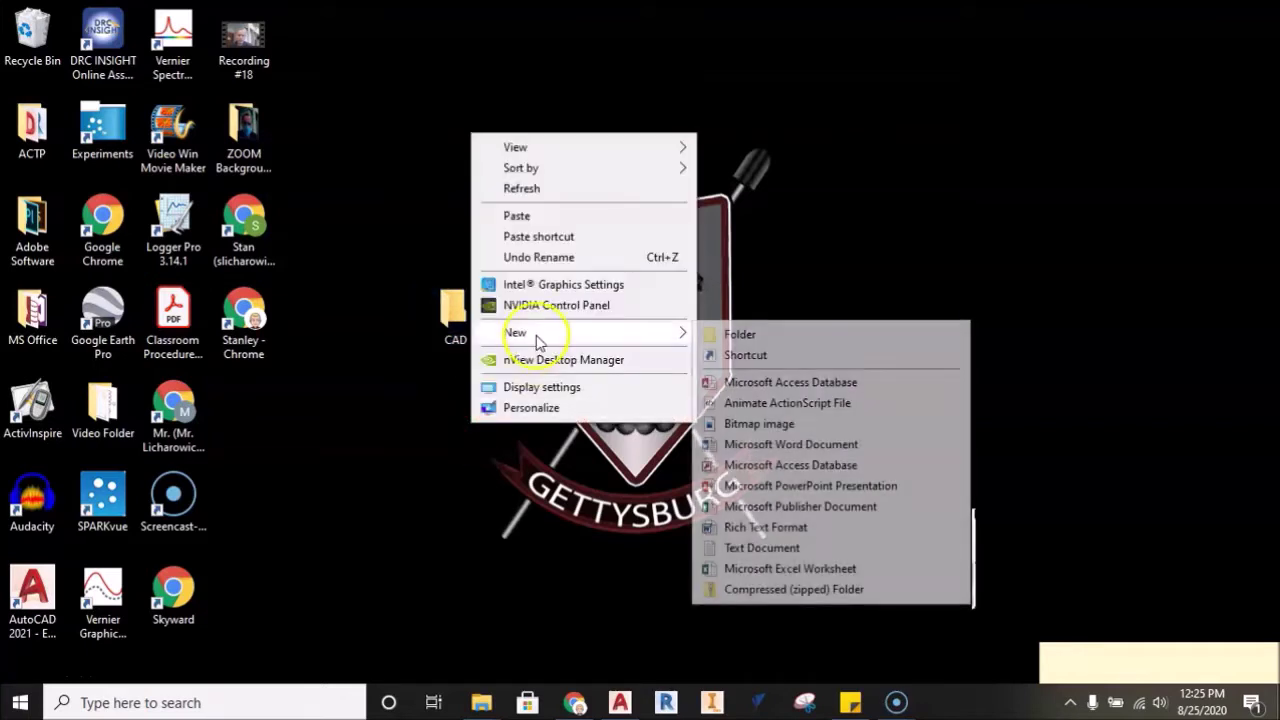
left_click(766, 337)
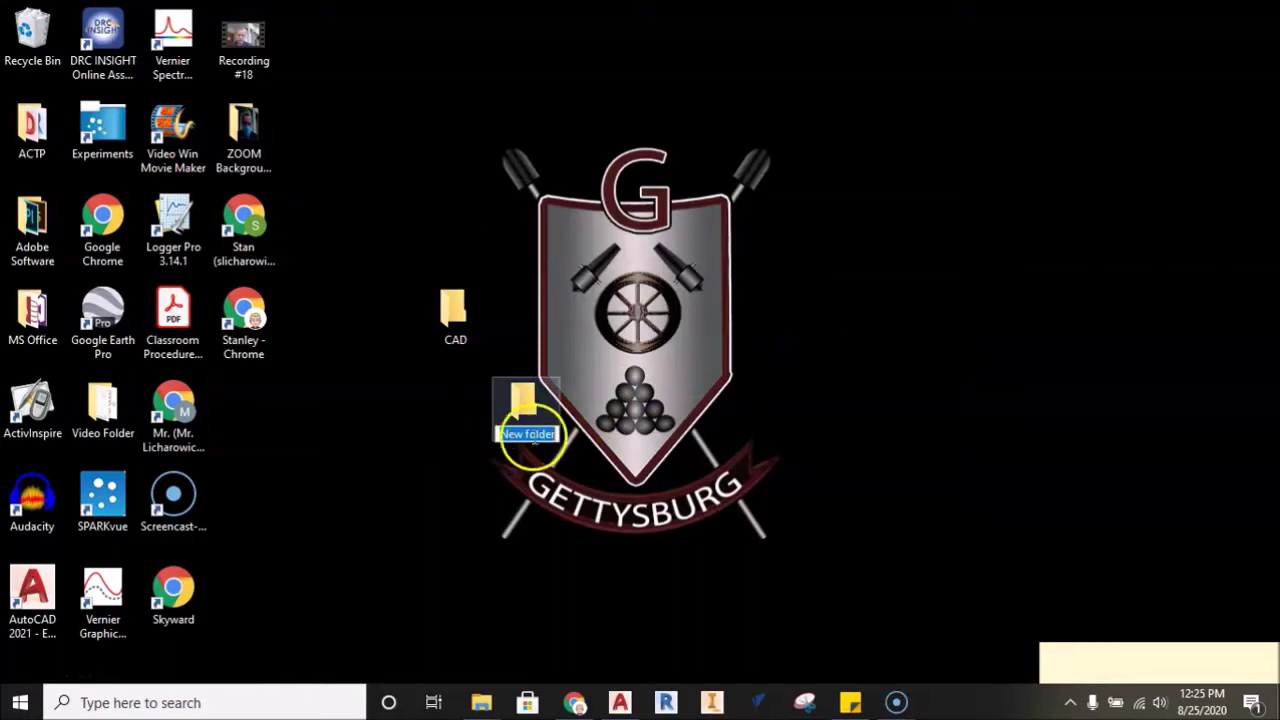
key("Return")
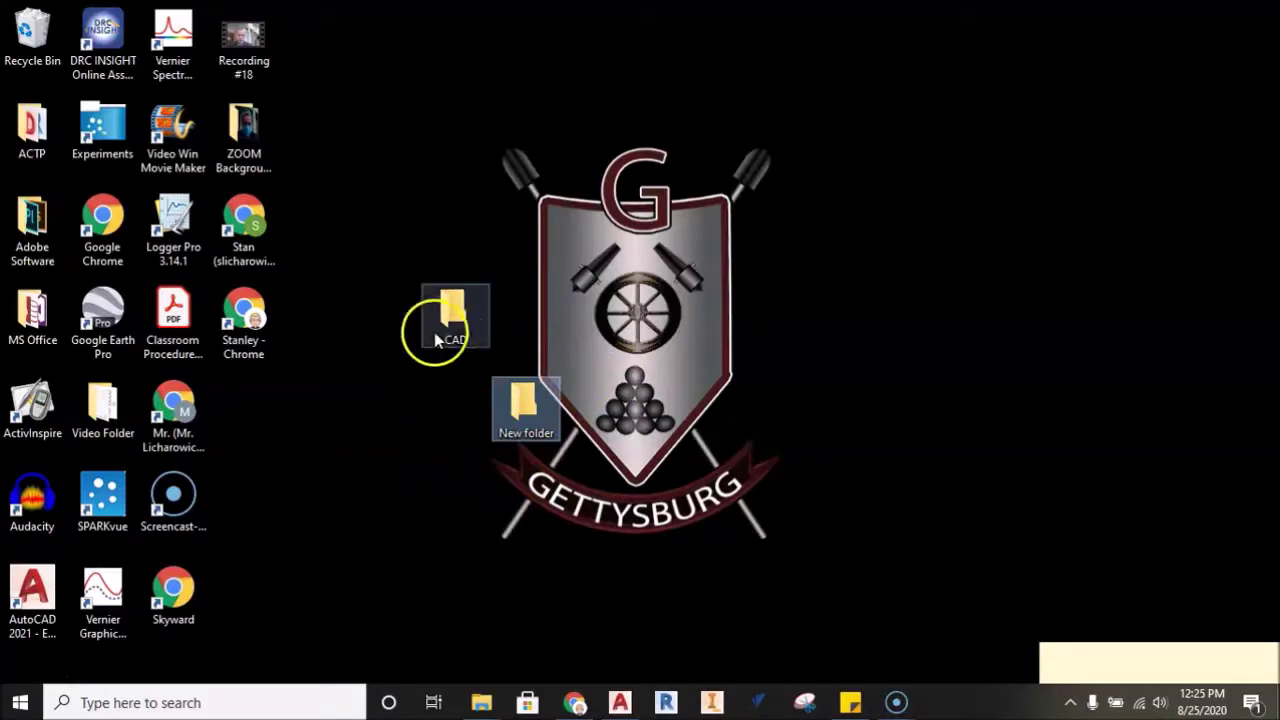
left_click(452, 322)
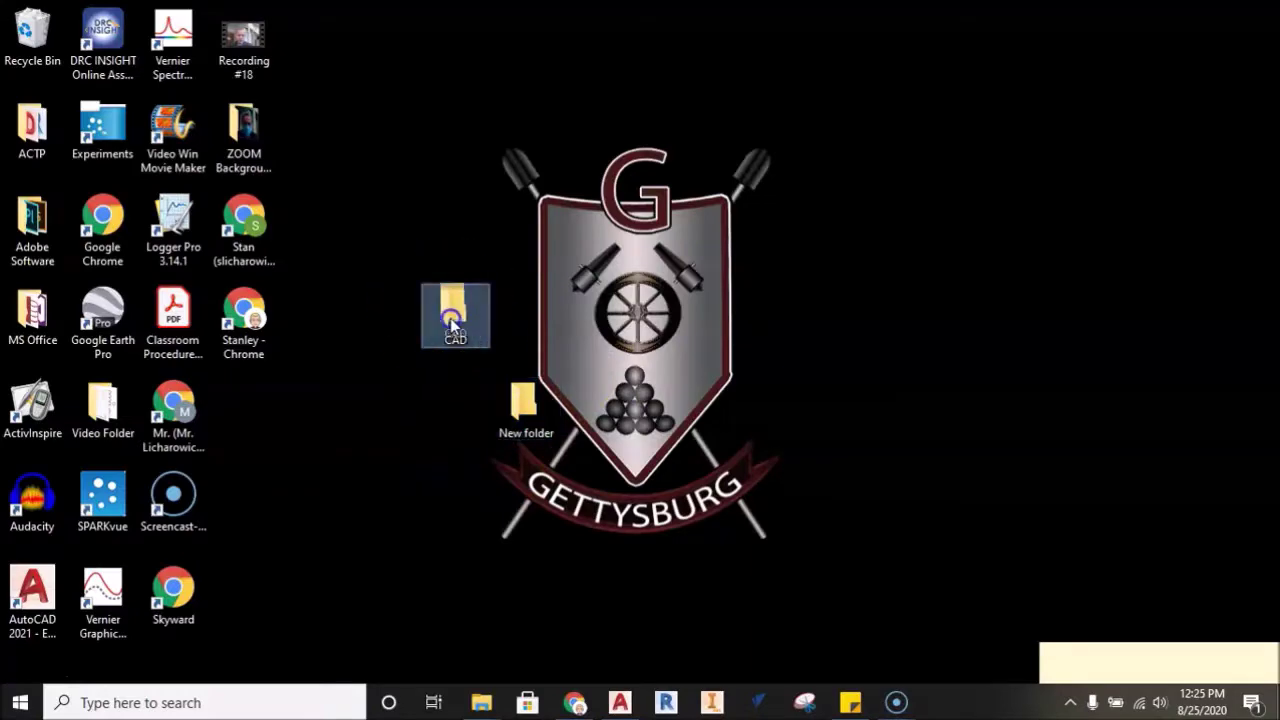
left_click_drag(452, 322, 439, 268)
Switch to AutoCAD and save a copy of the Getting Started drawing as a DWG in the desktop's CAD folder
left_click(620, 702)
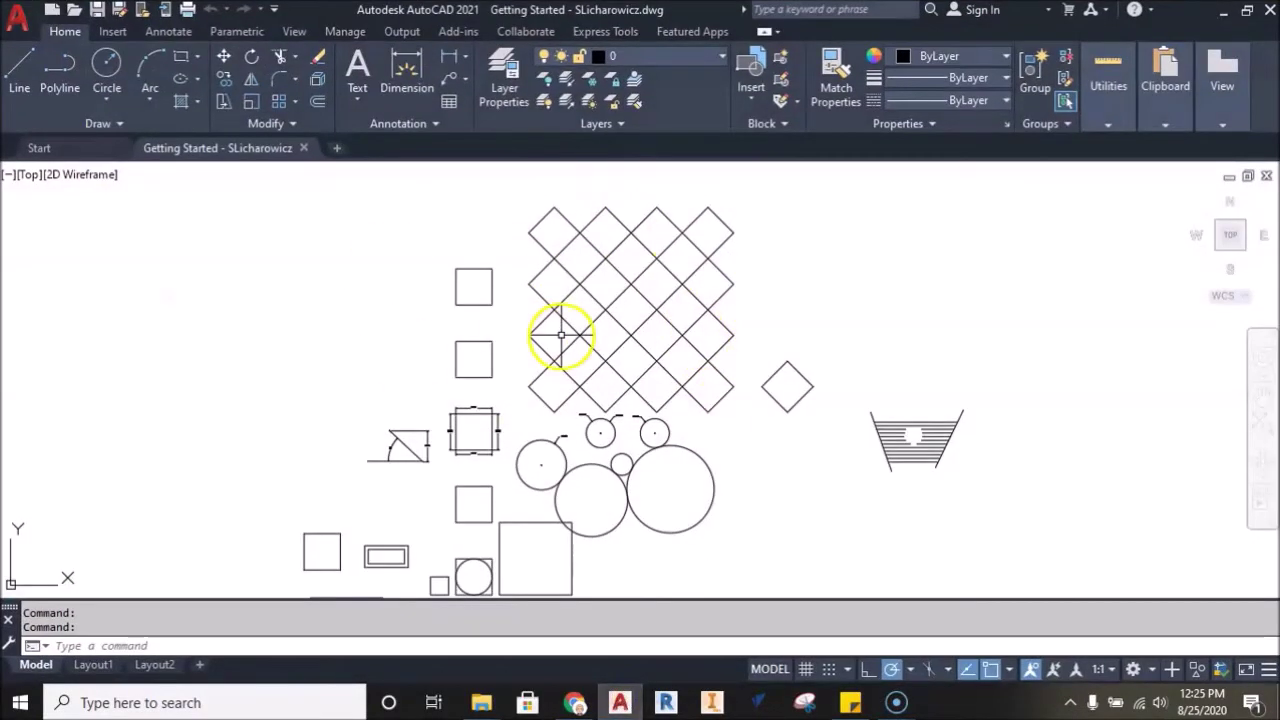
left_click(15, 24)
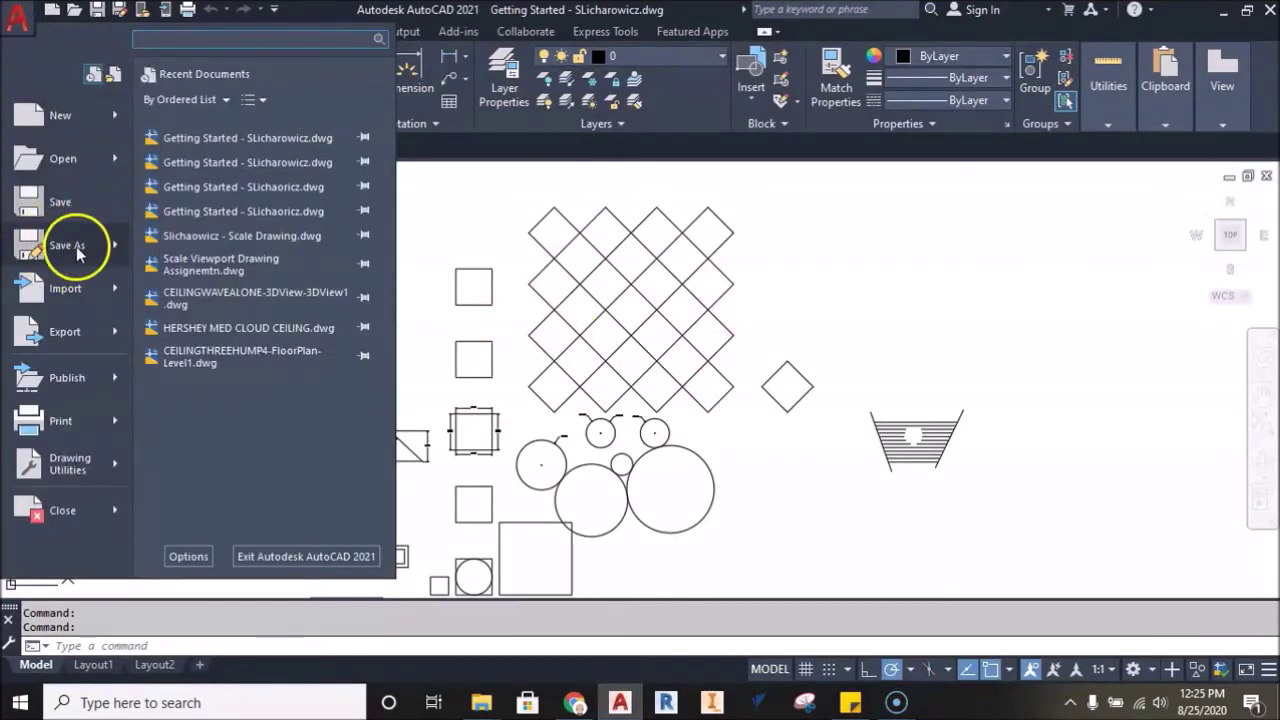
mouse_move(78, 246)
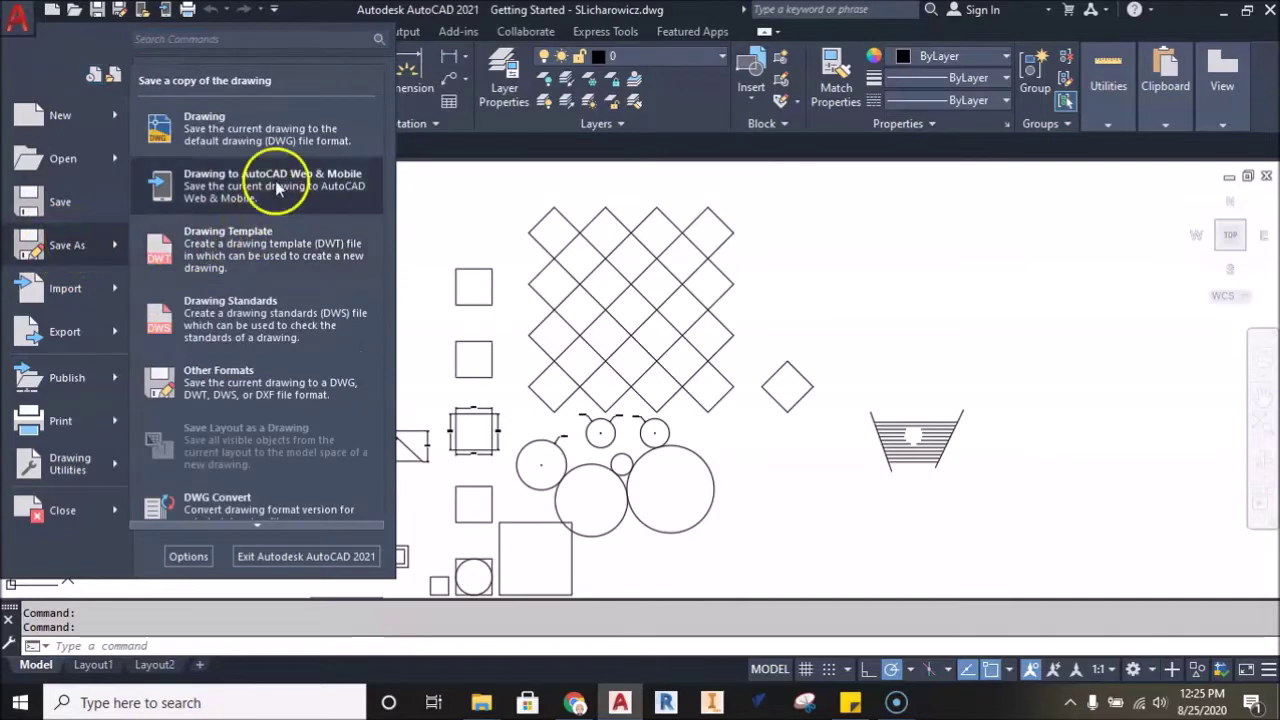
left_click(260, 136)
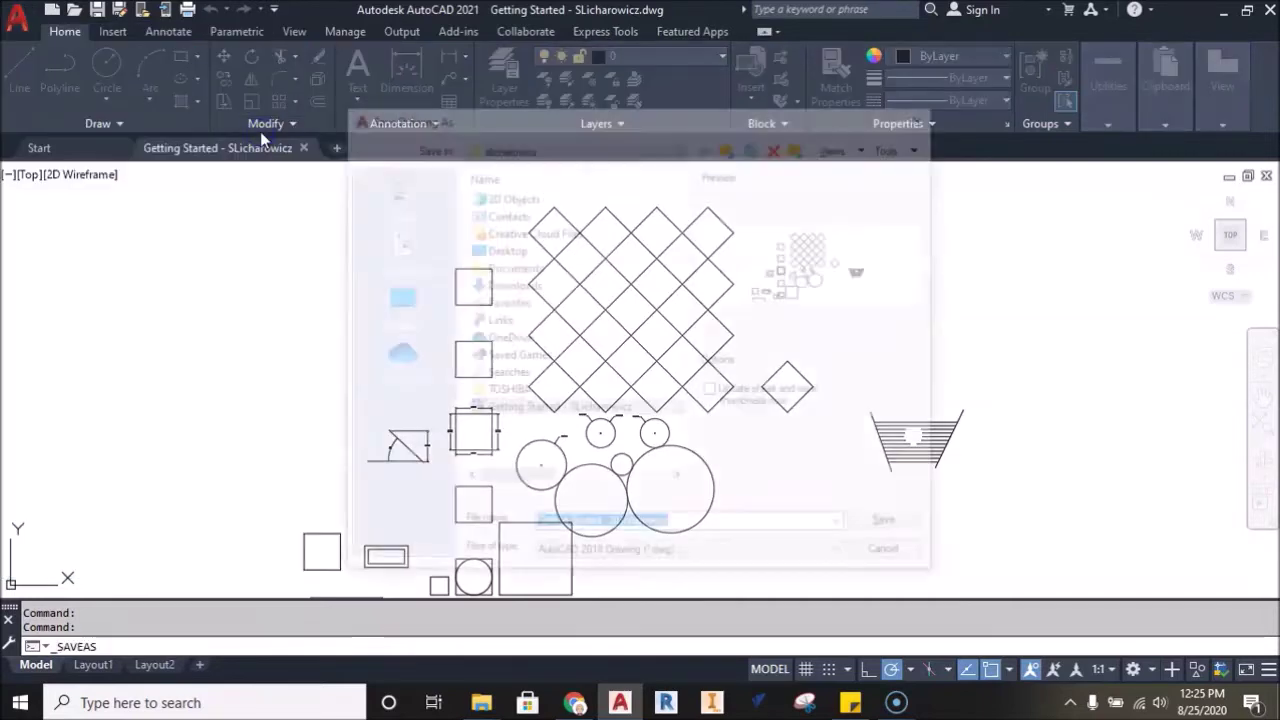
left_click(547, 146)
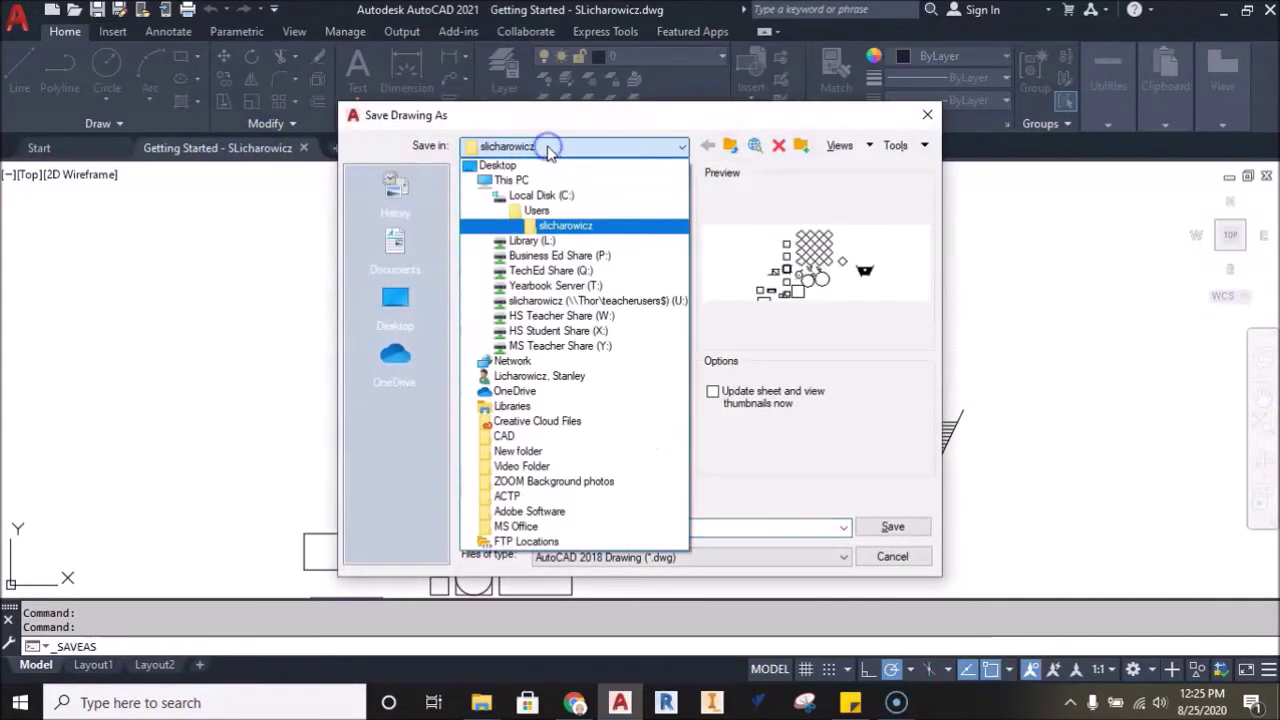
left_click(682, 146)
left_click(680, 146)
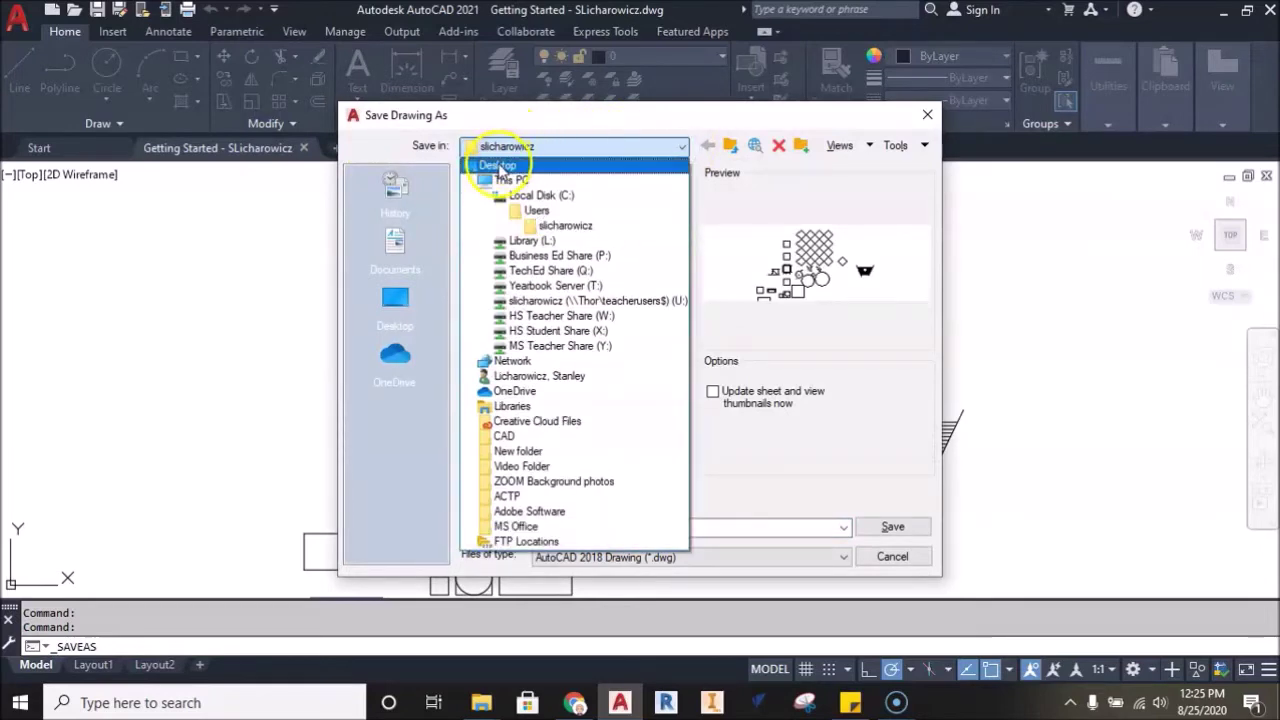
left_click(500, 166)
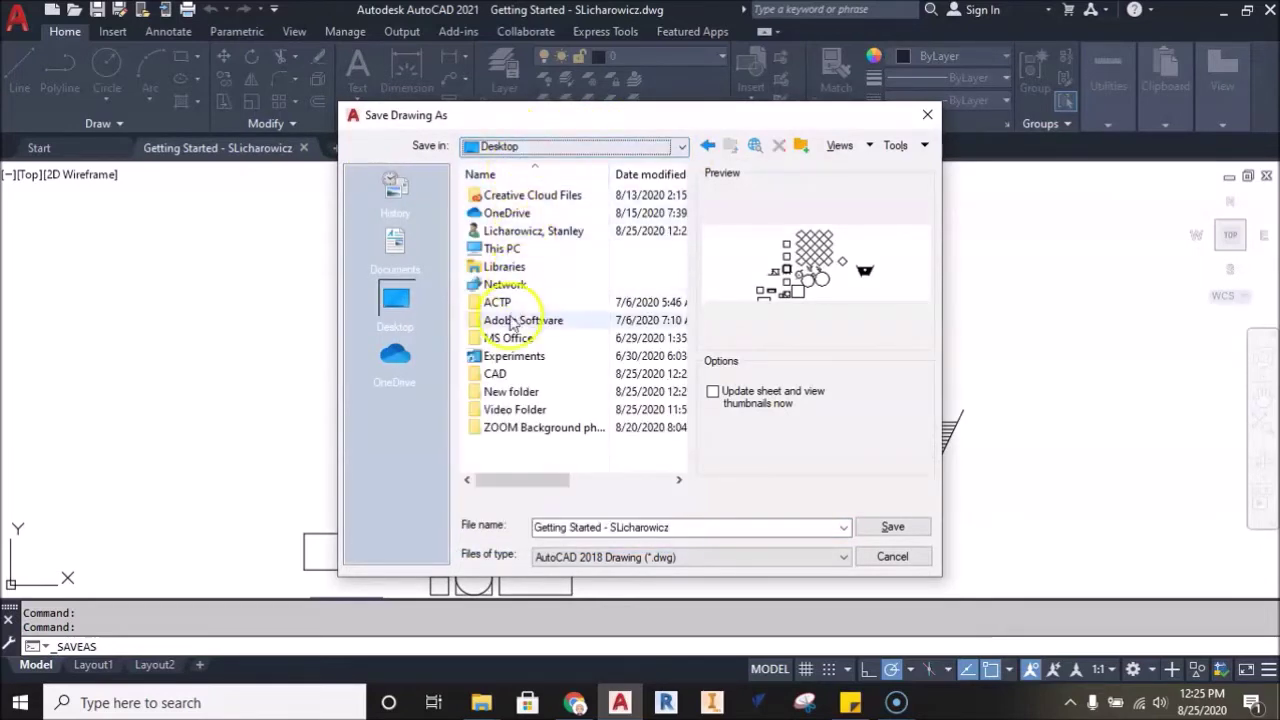
left_click(505, 378)
double_click(506, 375)
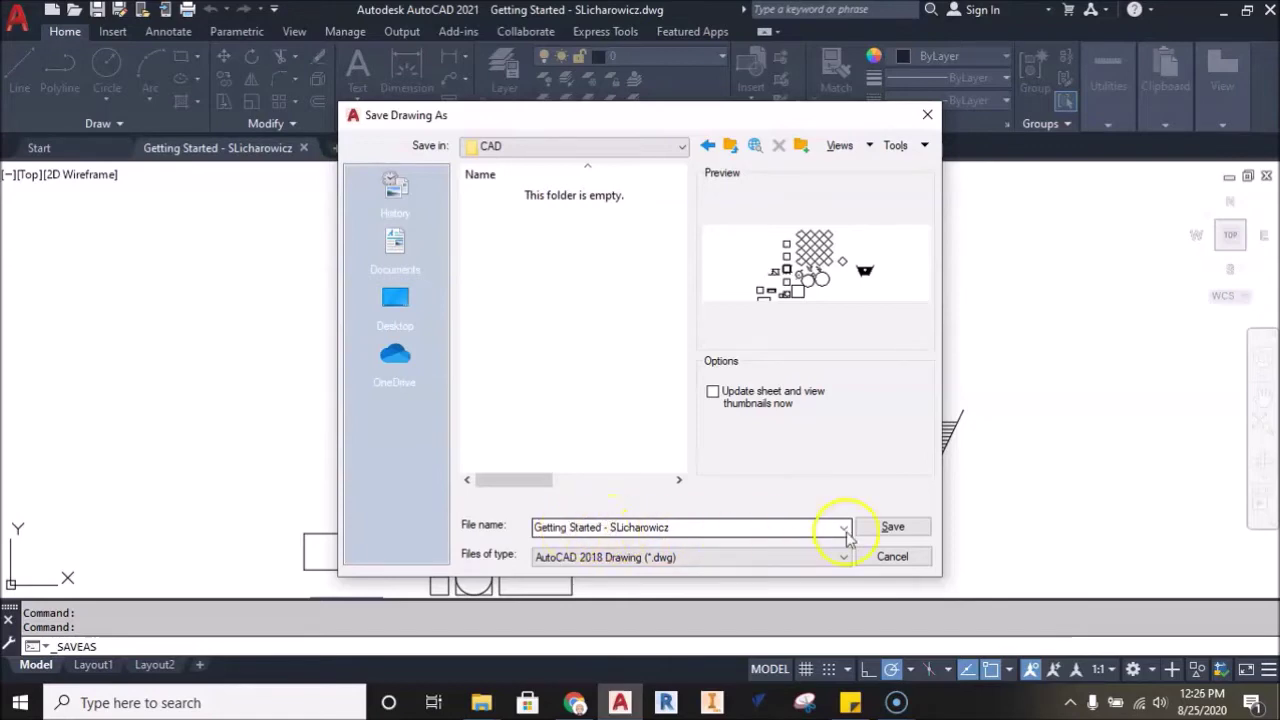
left_click(889, 527)
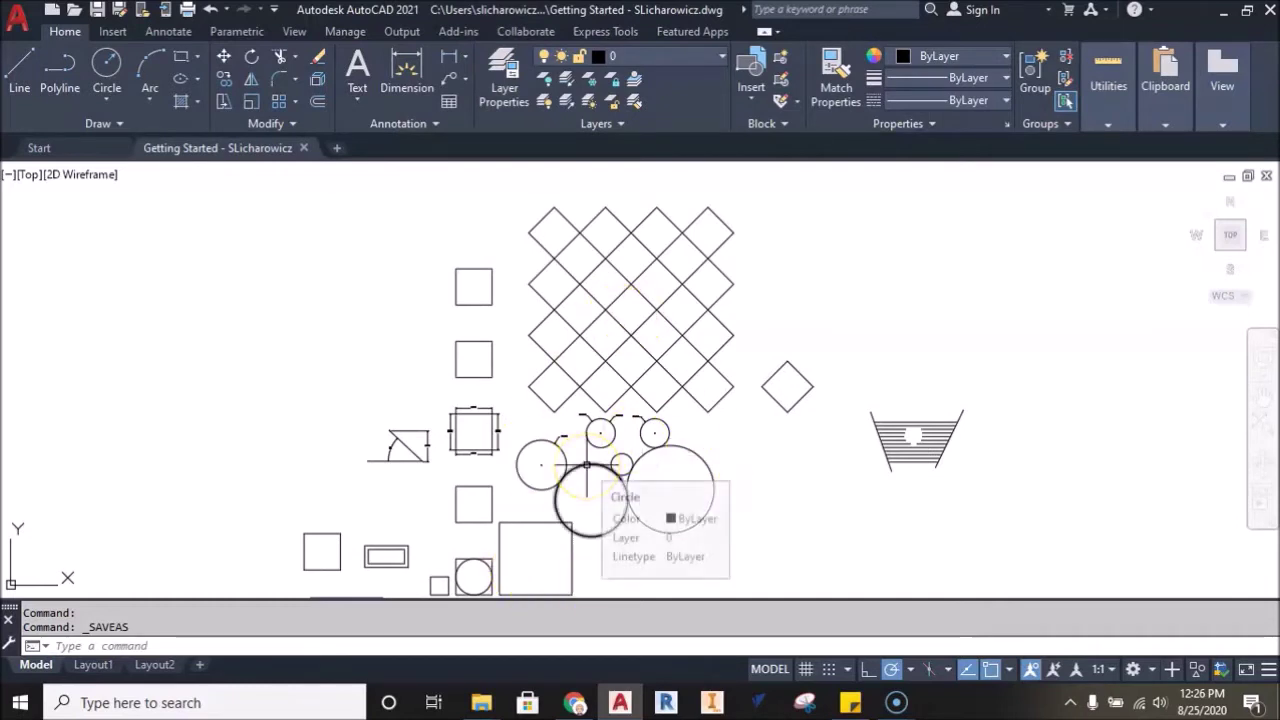
Return to the desktop, open the CAD folder to check the saved drawing, and move its window clear of the folder icons
left_click(1222, 12)
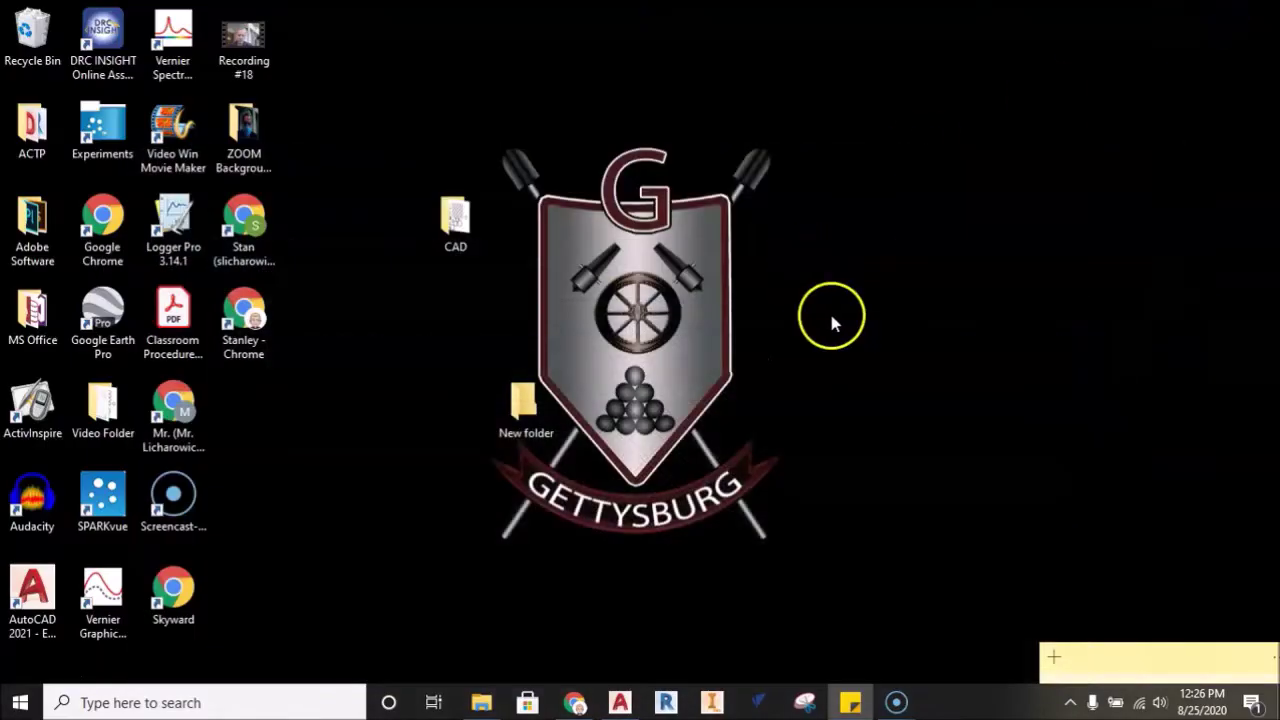
double_click(458, 248)
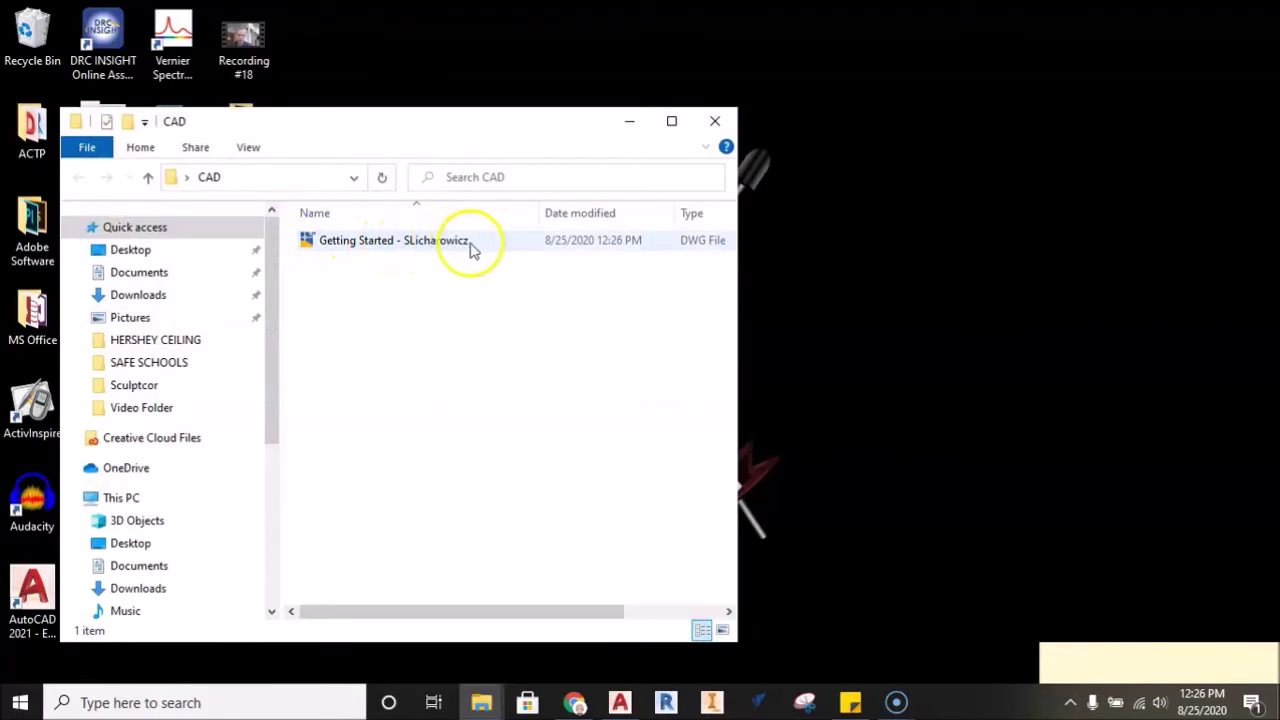
left_click_drag(470, 122, 1011, 71)
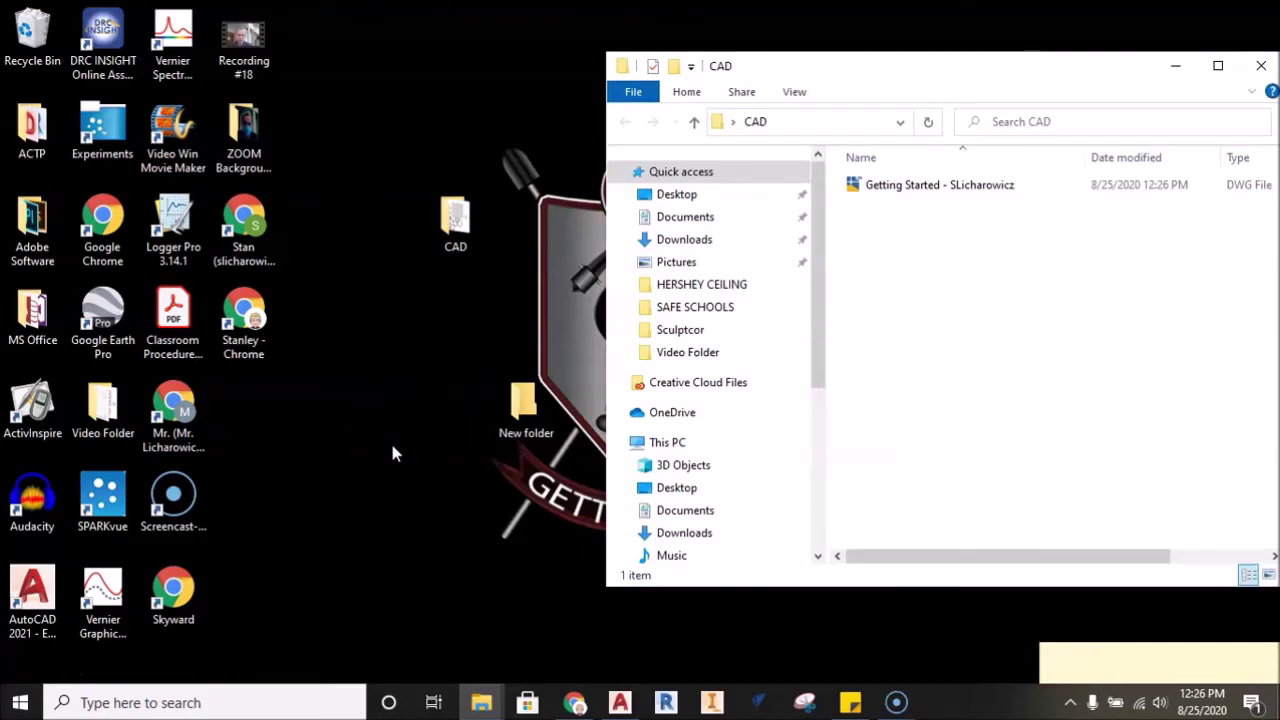
left_click(456, 224)
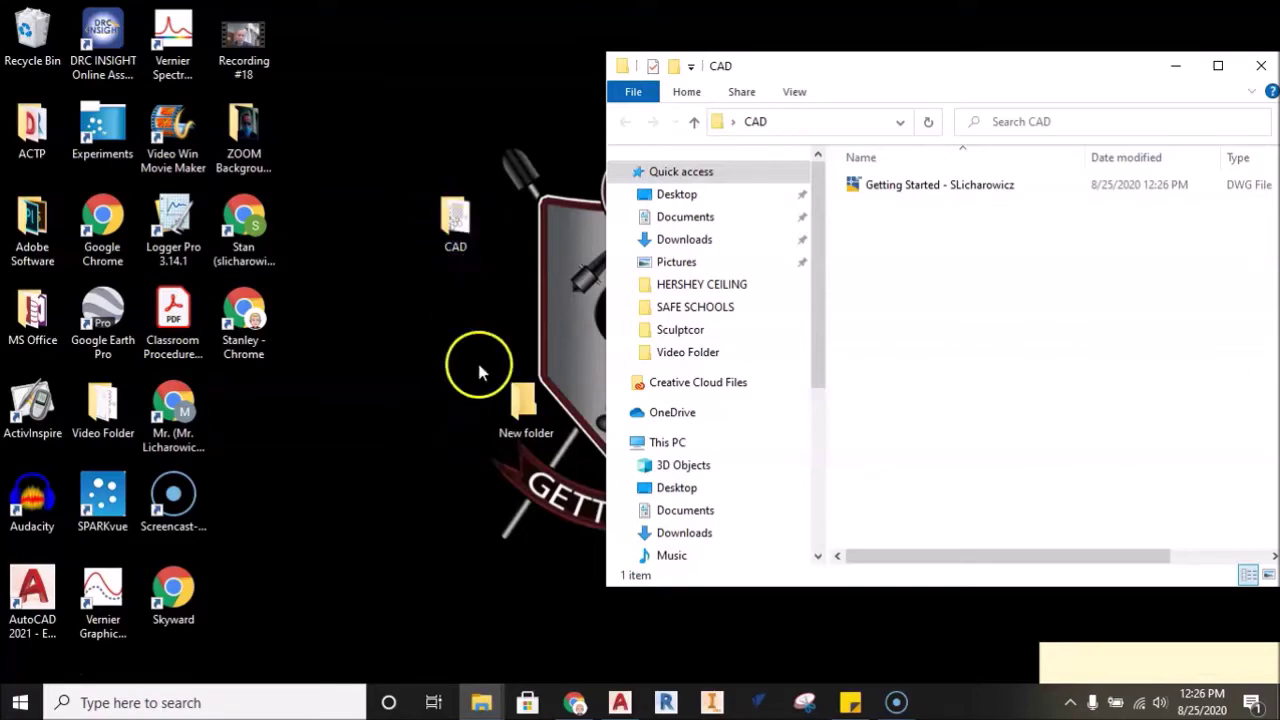
left_click(620, 702)
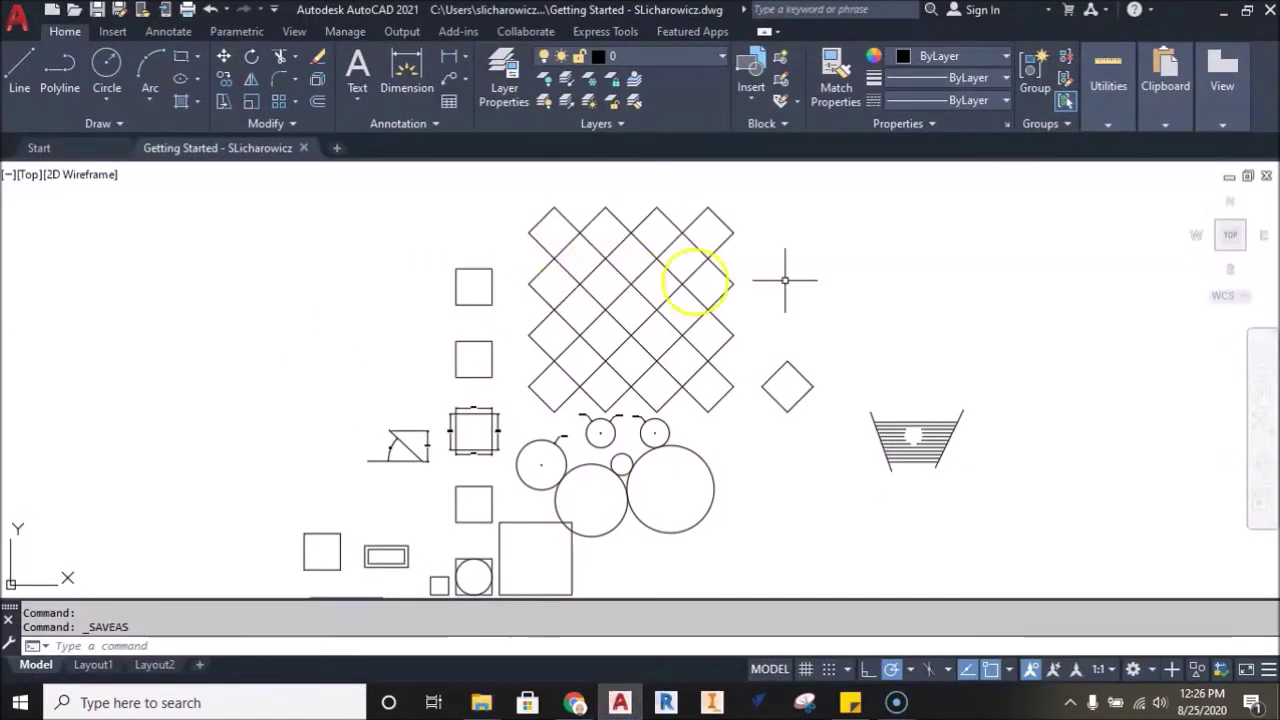
left_click(22, 30)
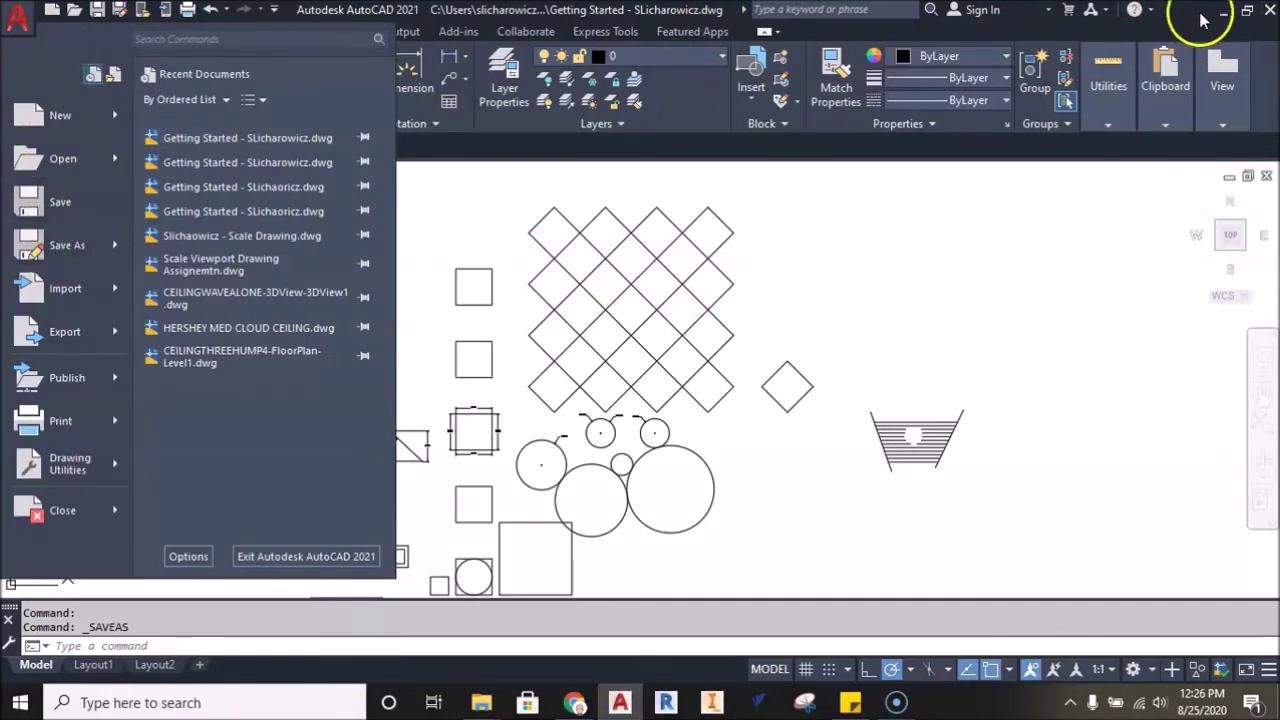
left_click(1205, 18)
left_click(1224, 12)
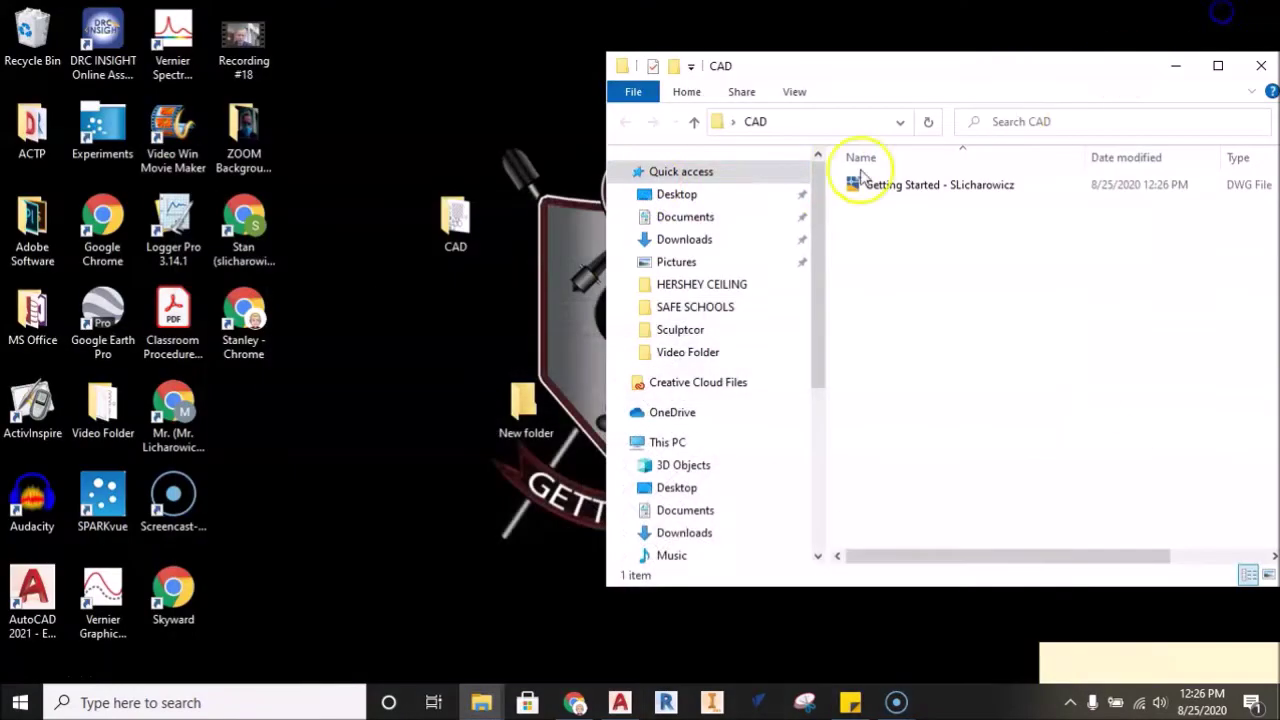
Move the CAD folder window to the left side of the desktop and narrow it to leave room beside it
left_click(1014, 75)
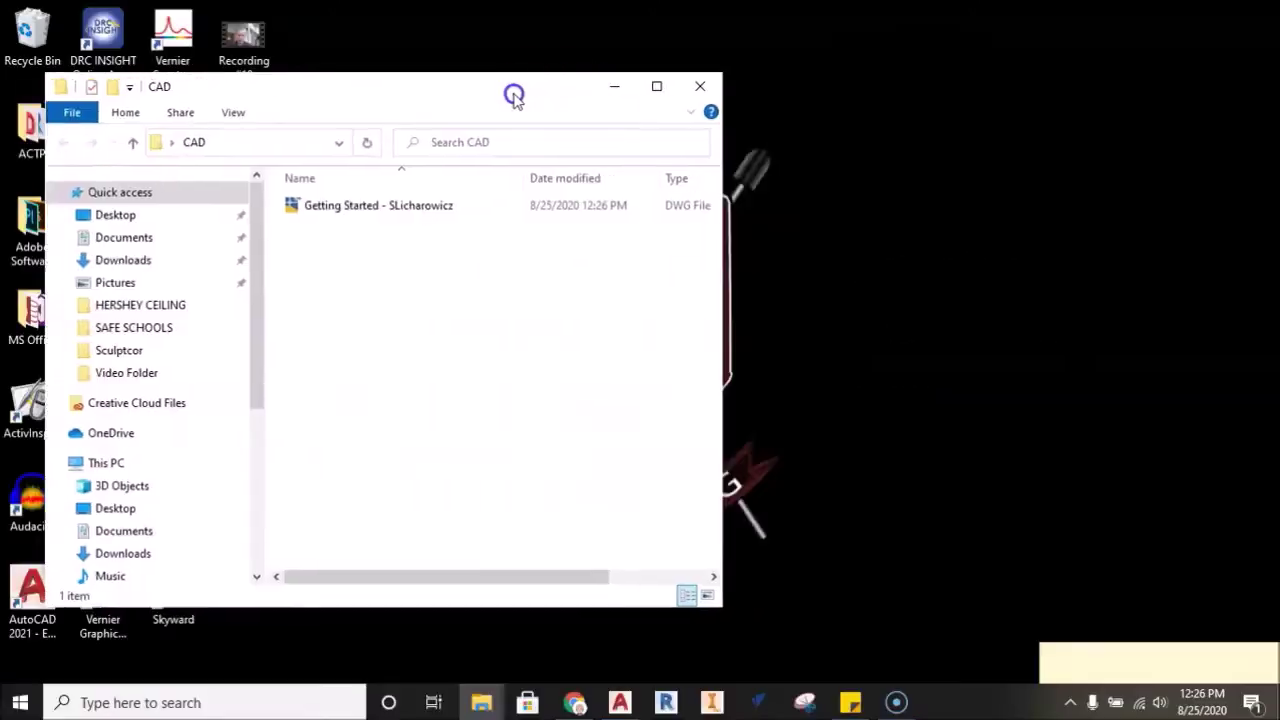
left_click_drag(514, 94, 436, 94)
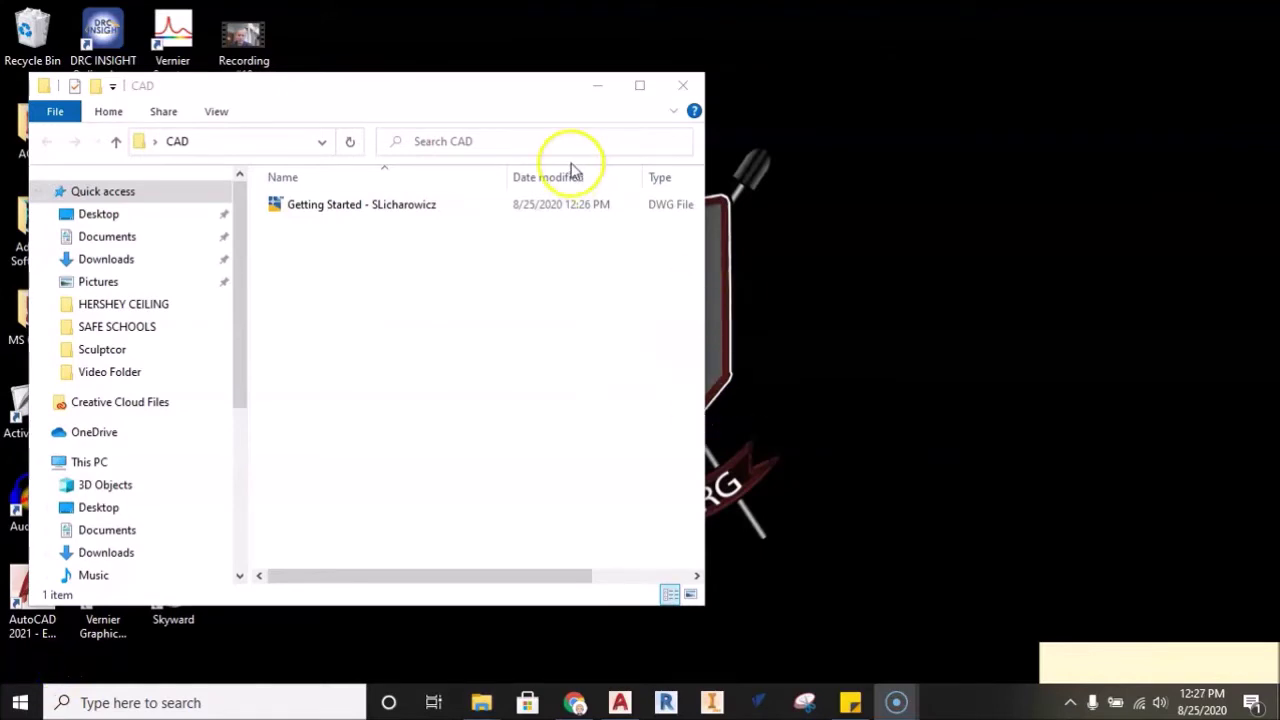
left_click_drag(517, 89, 509, 105)
left_click_drag(694, 254, 596, 246)
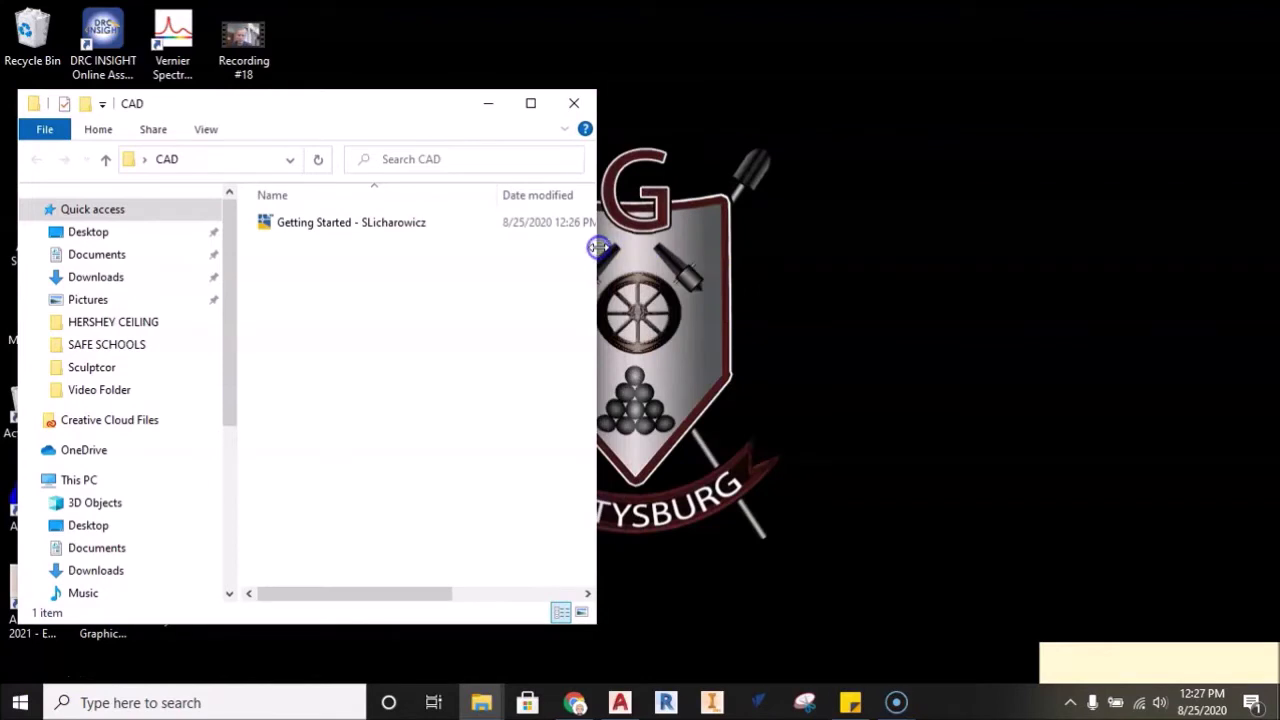
Open a second File Explorer window and place it beside the CAD folder window
left_click(478, 705)
right_click(478, 705)
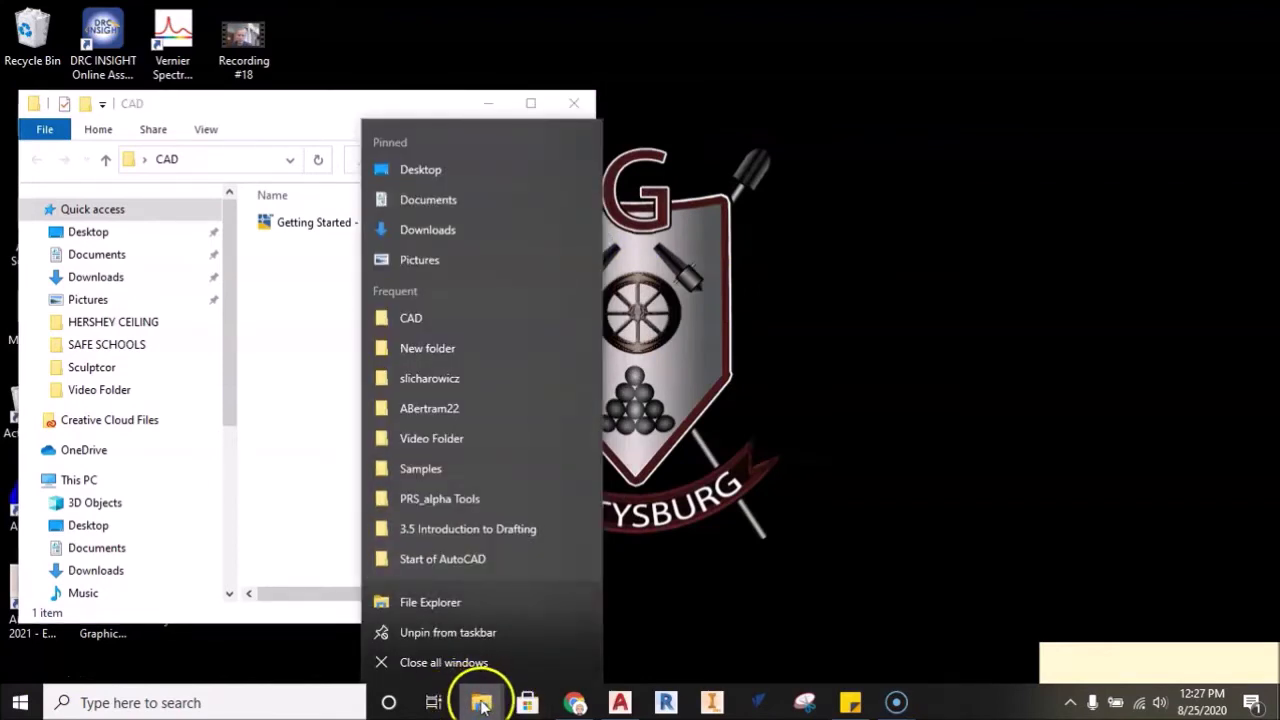
left_click_drag(431, 604, 566, 604)
left_click_drag(354, 134, 924, 104)
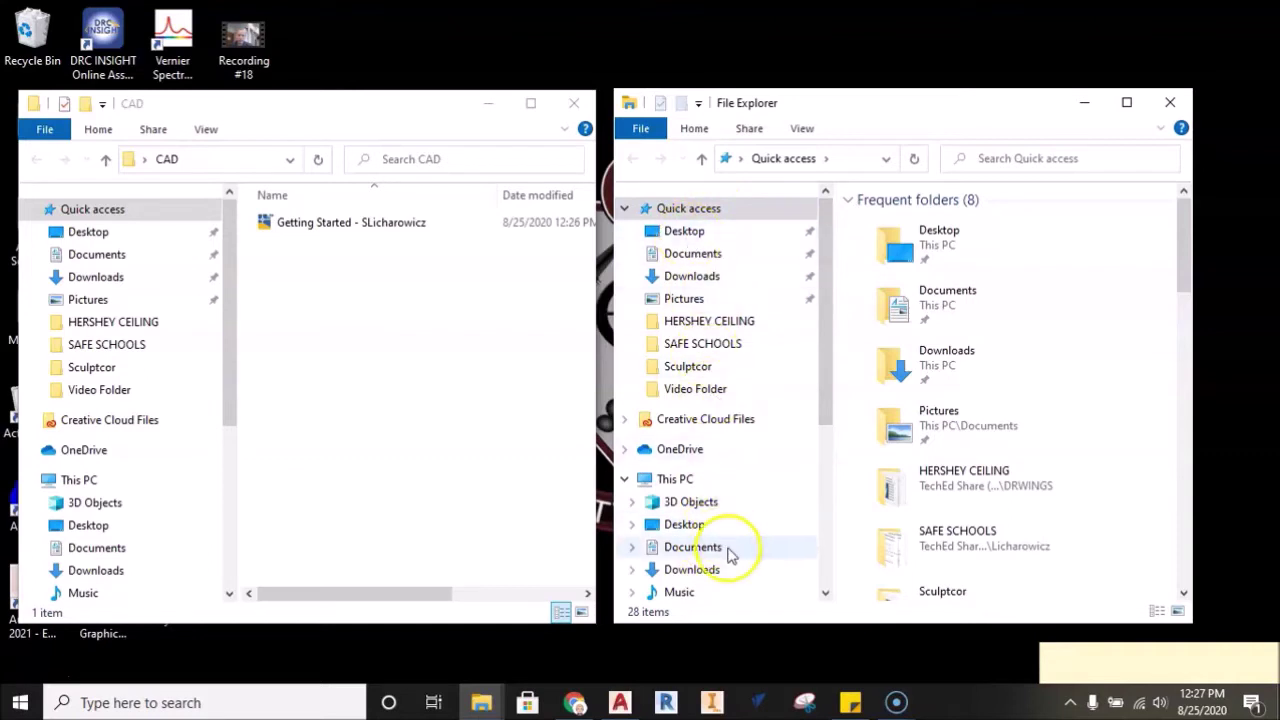
In the second window, browse TechEd Share (Q:) to Students, S1, the teacher's own folder, and open Comp_Aid_Draft_Design
left_click_drag(831, 251, 826, 397)
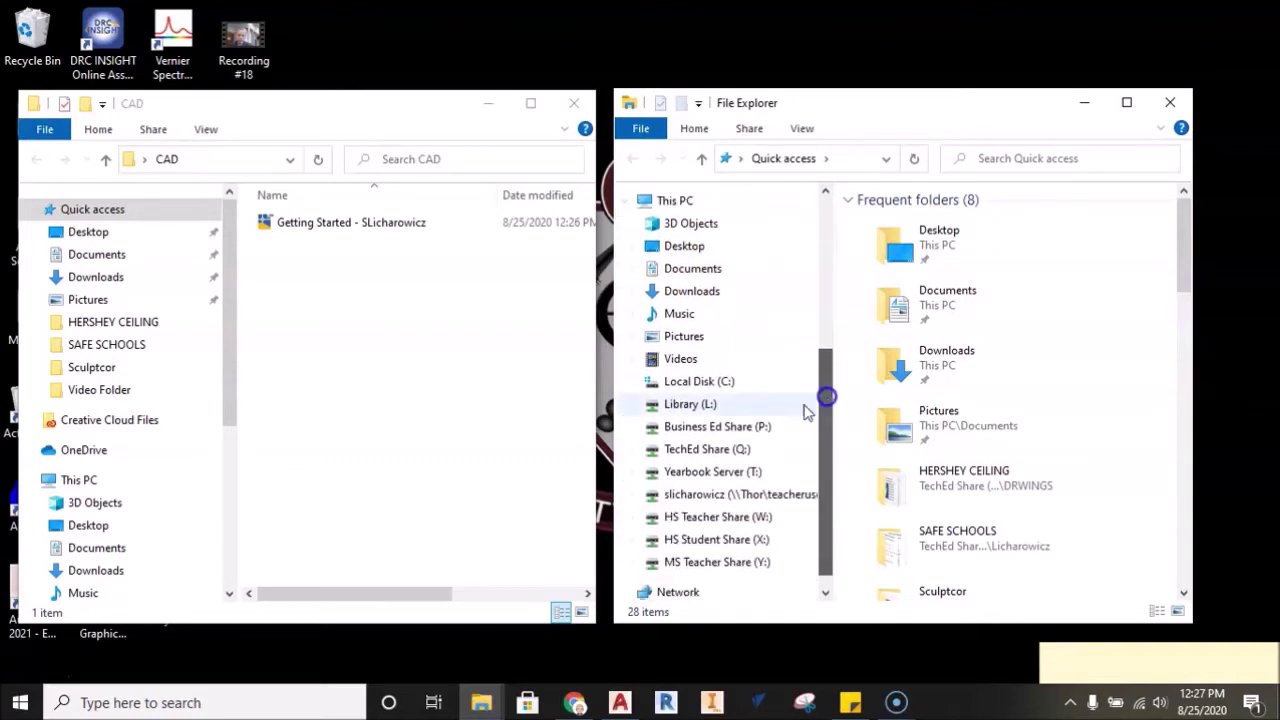
left_click(708, 450)
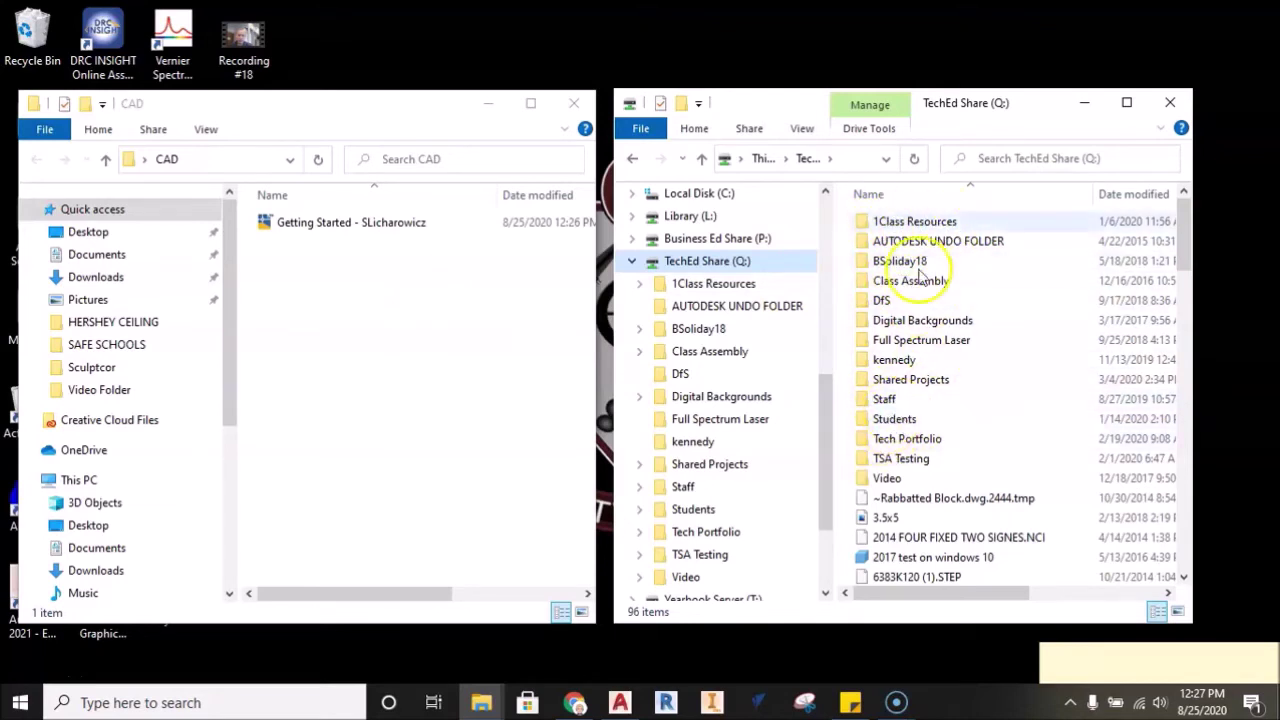
double_click(875, 422)
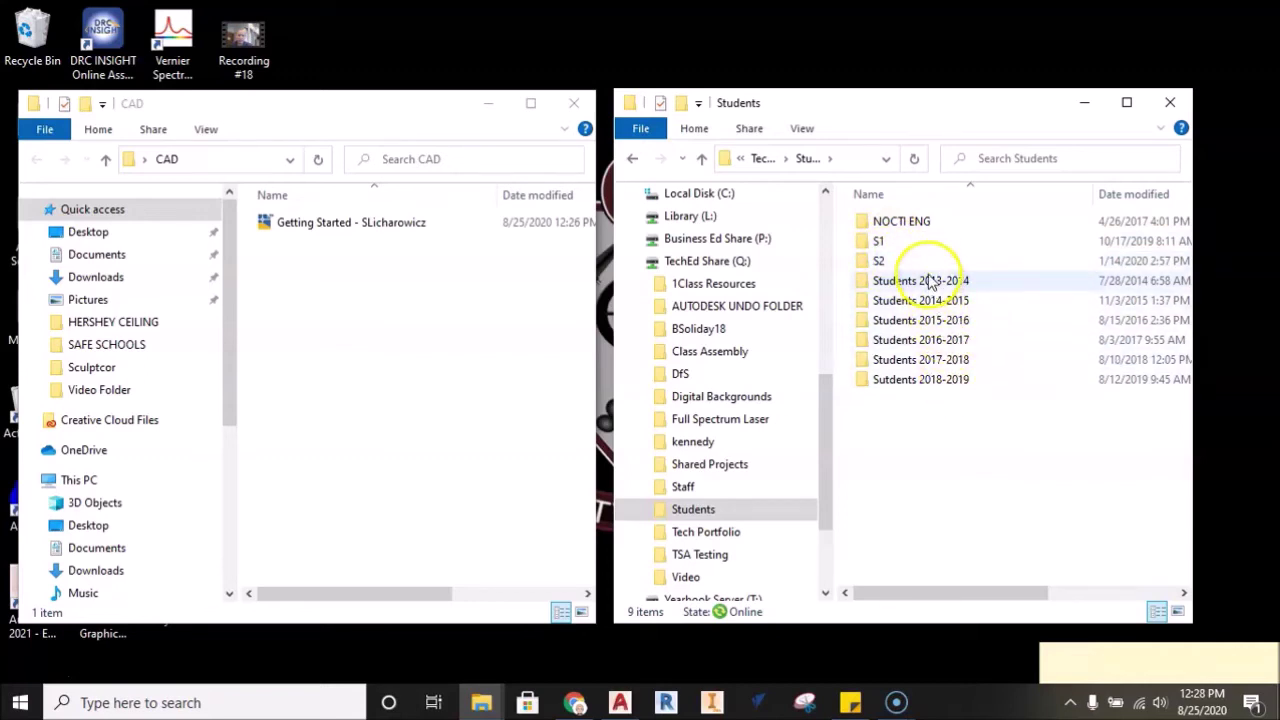
double_click(870, 242)
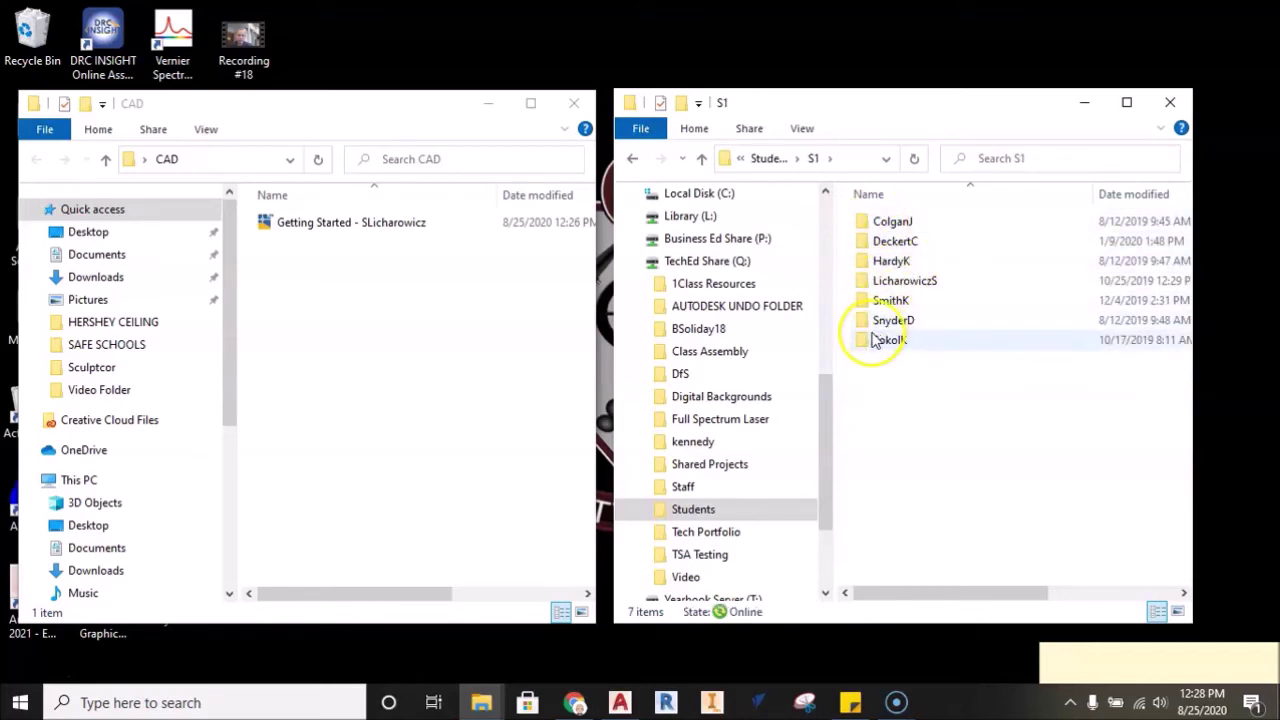
double_click(898, 282)
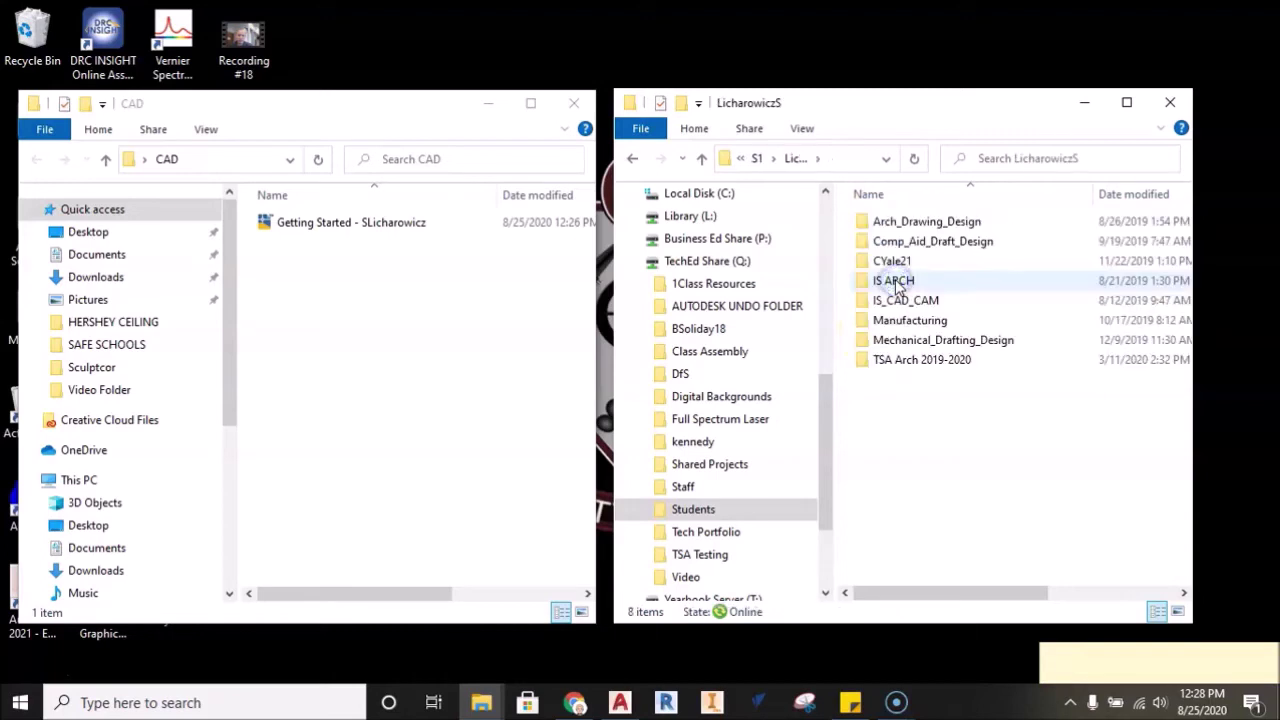
double_click(935, 244)
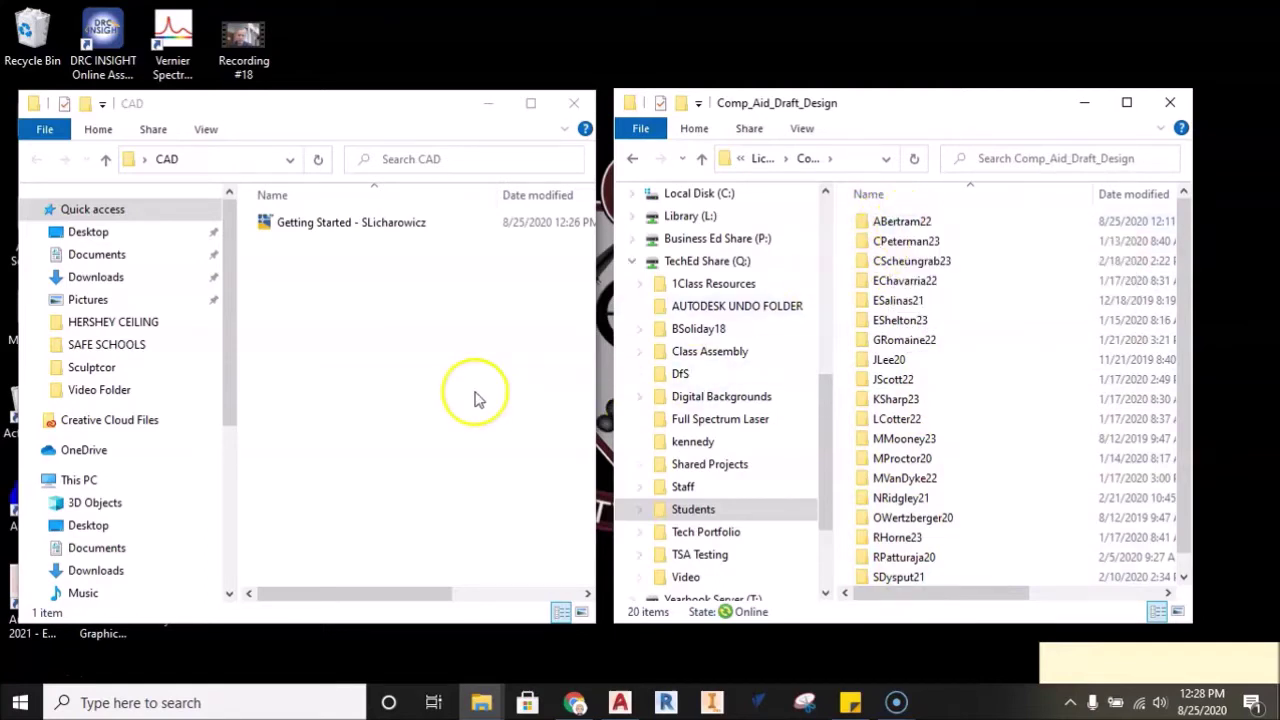
Copy the Getting Started drawing from the desktop CAD folder into the second student folder in Comp_Aid_Draft_Design
left_click_drag(333, 224, 983, 250)
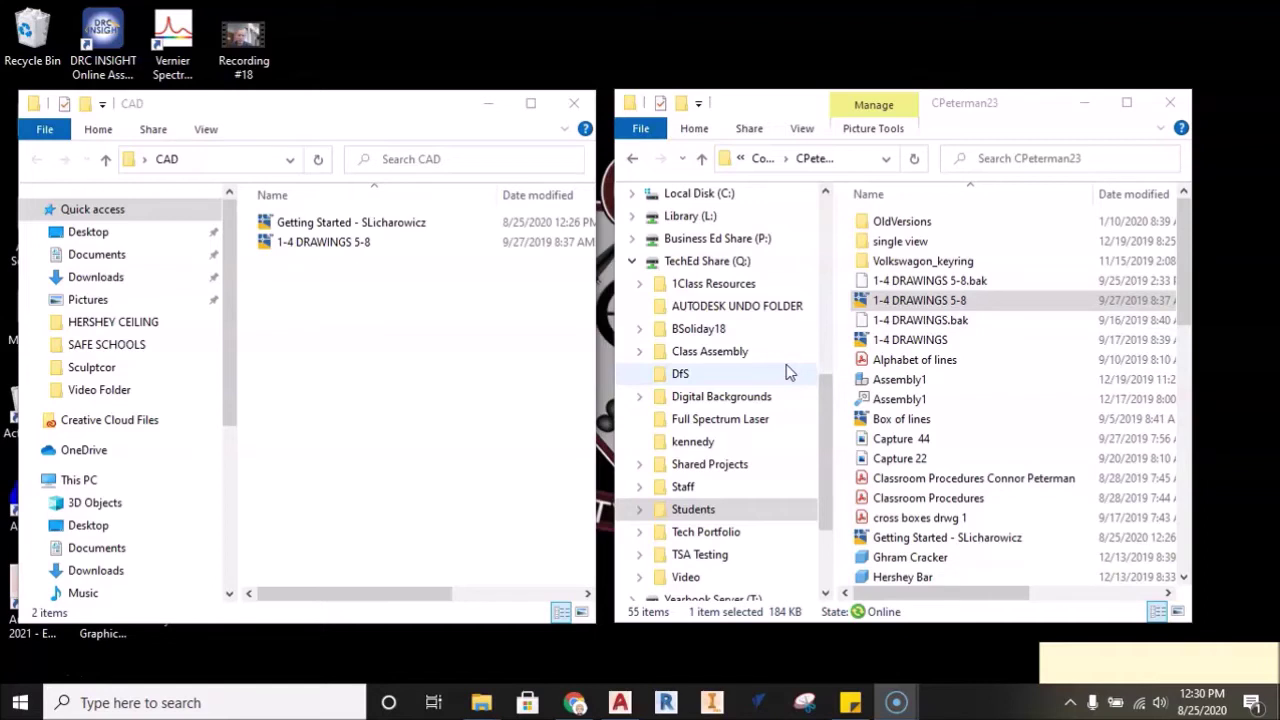
Switch to AutoCAD, start Save As for the Getting Started drawing, and browse to the Students folder on TechEd Share (Q:)
left_click(635, 695)
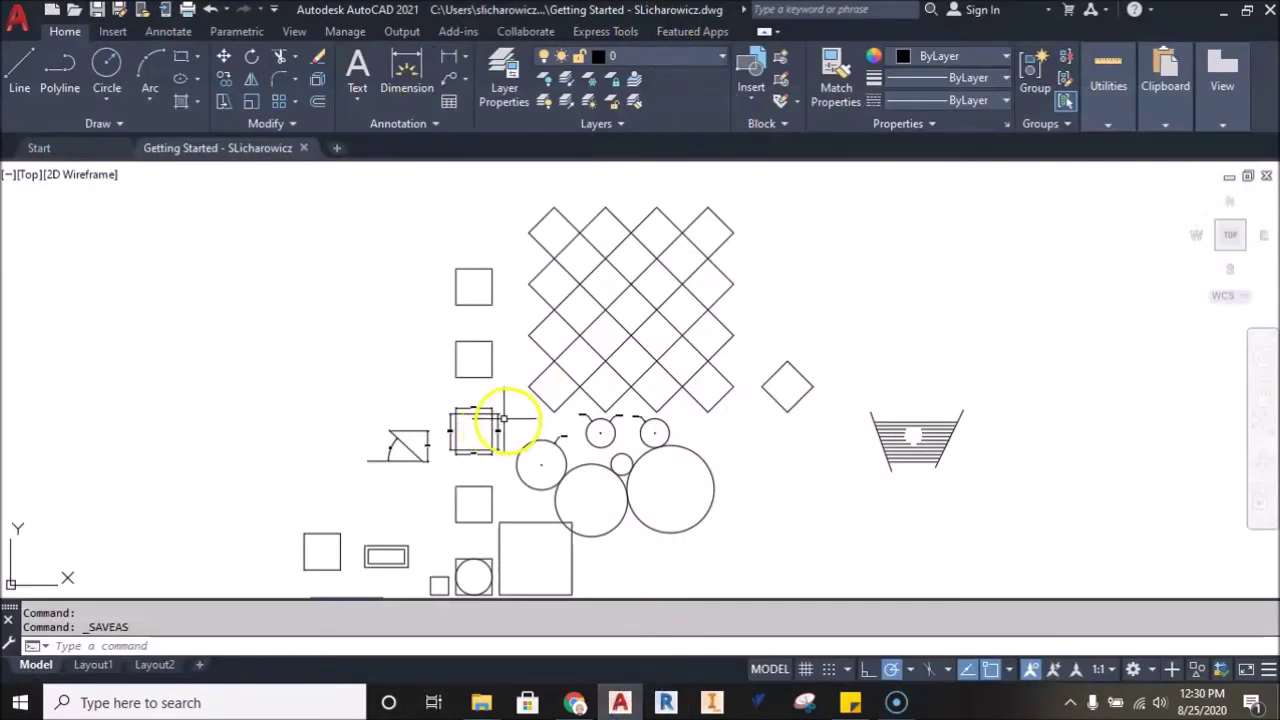
left_click(17, 17)
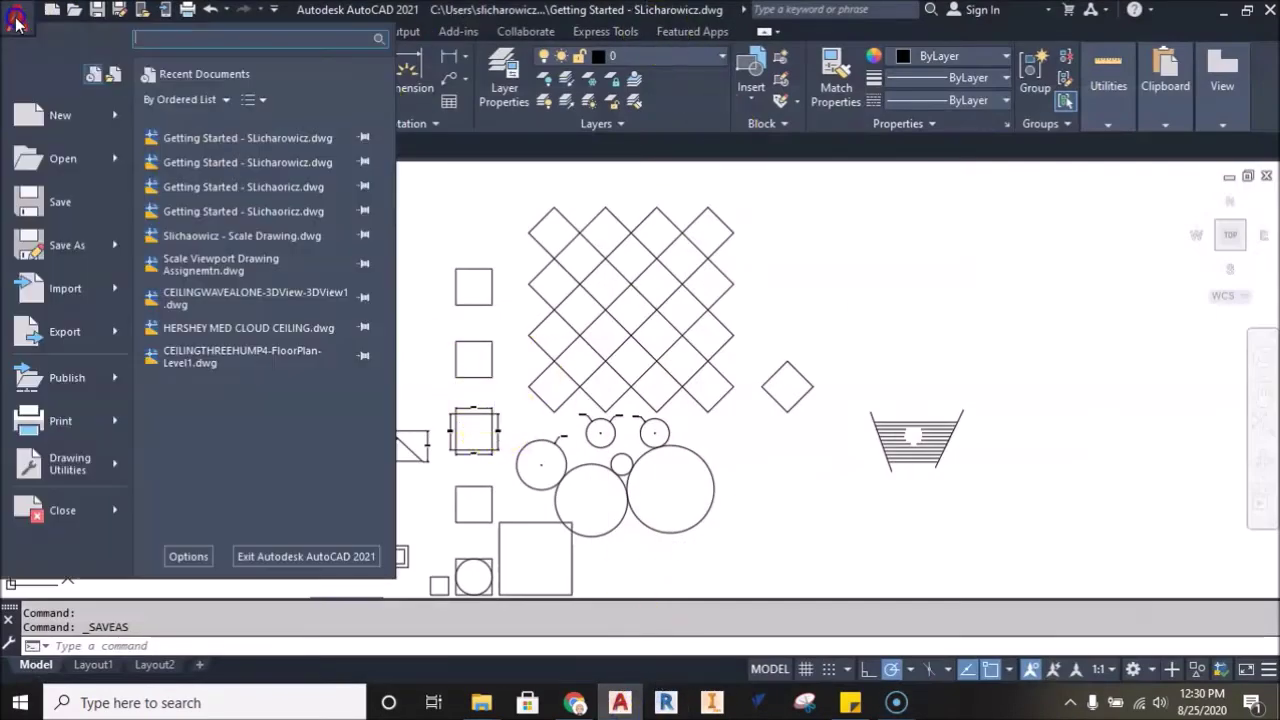
left_click(55, 203)
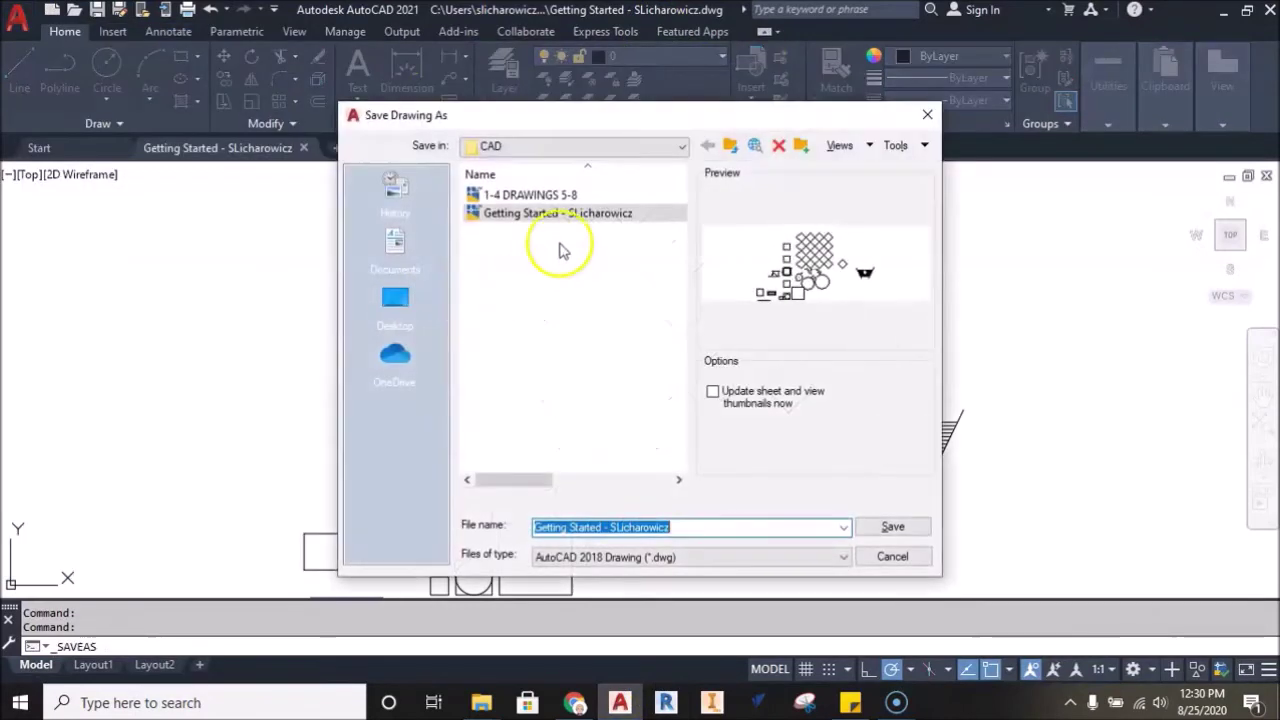
left_click(574, 147)
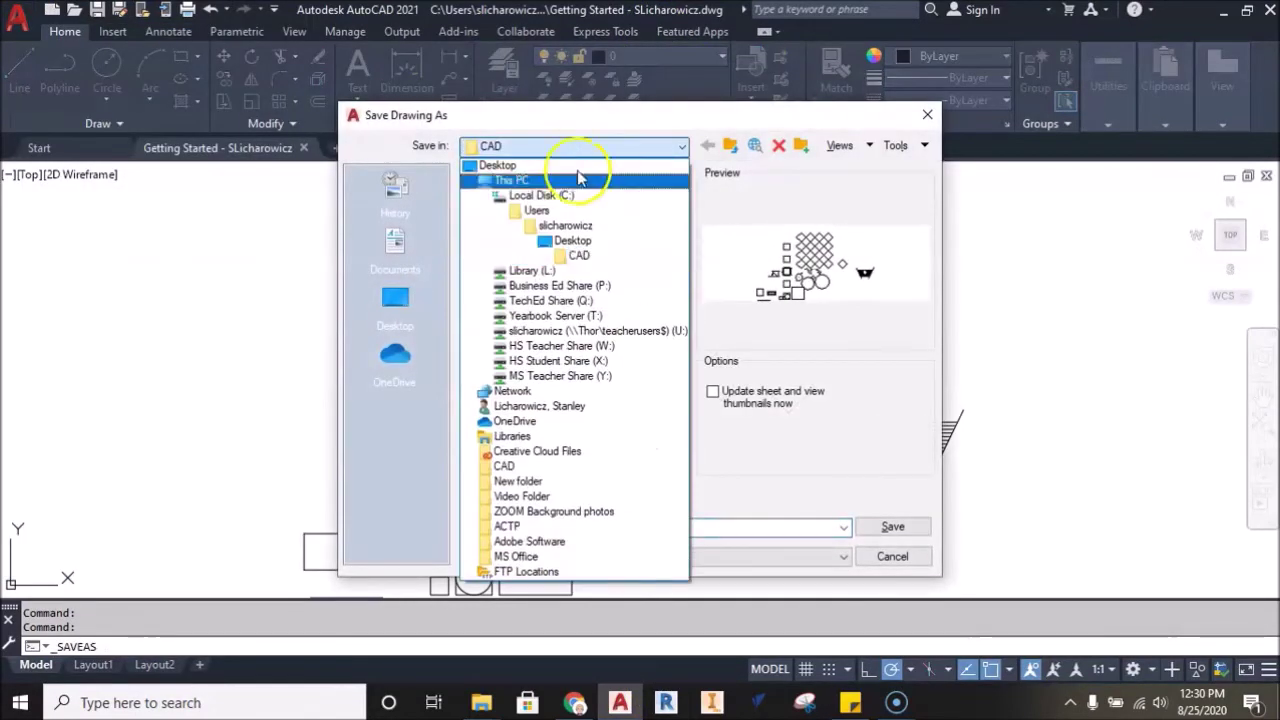
left_click(556, 302)
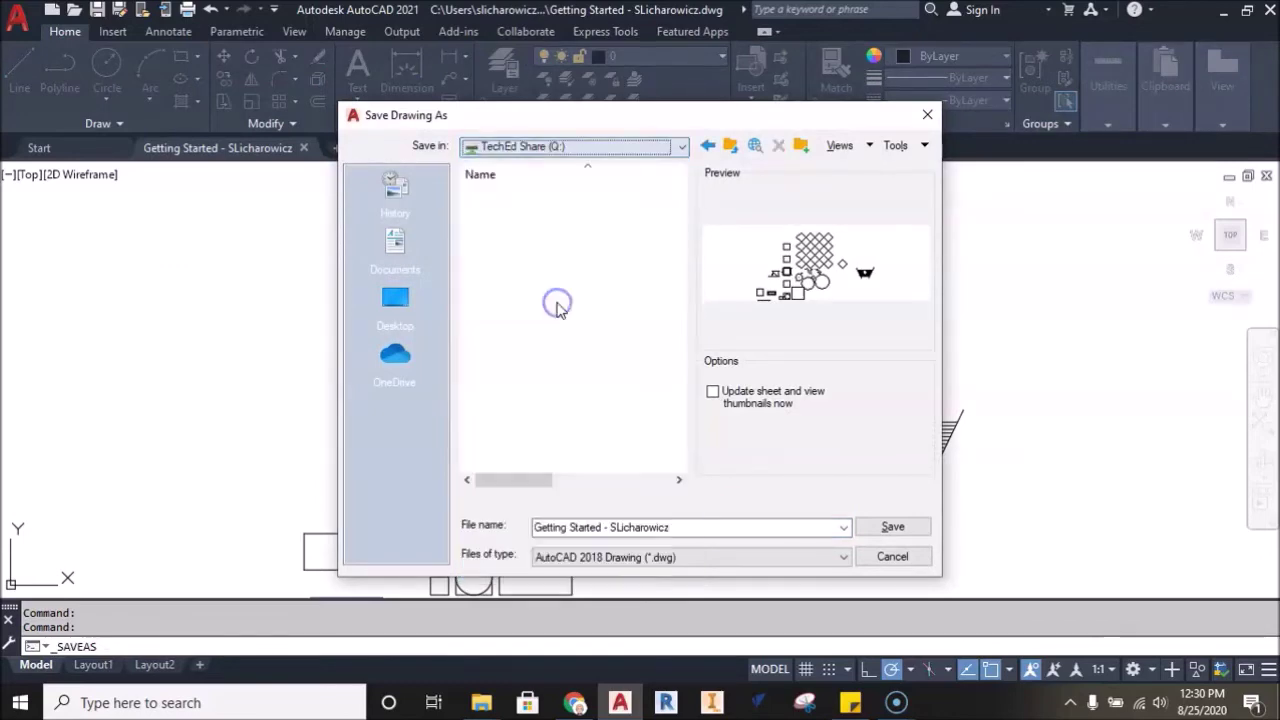
left_click(505, 374)
double_click(505, 374)
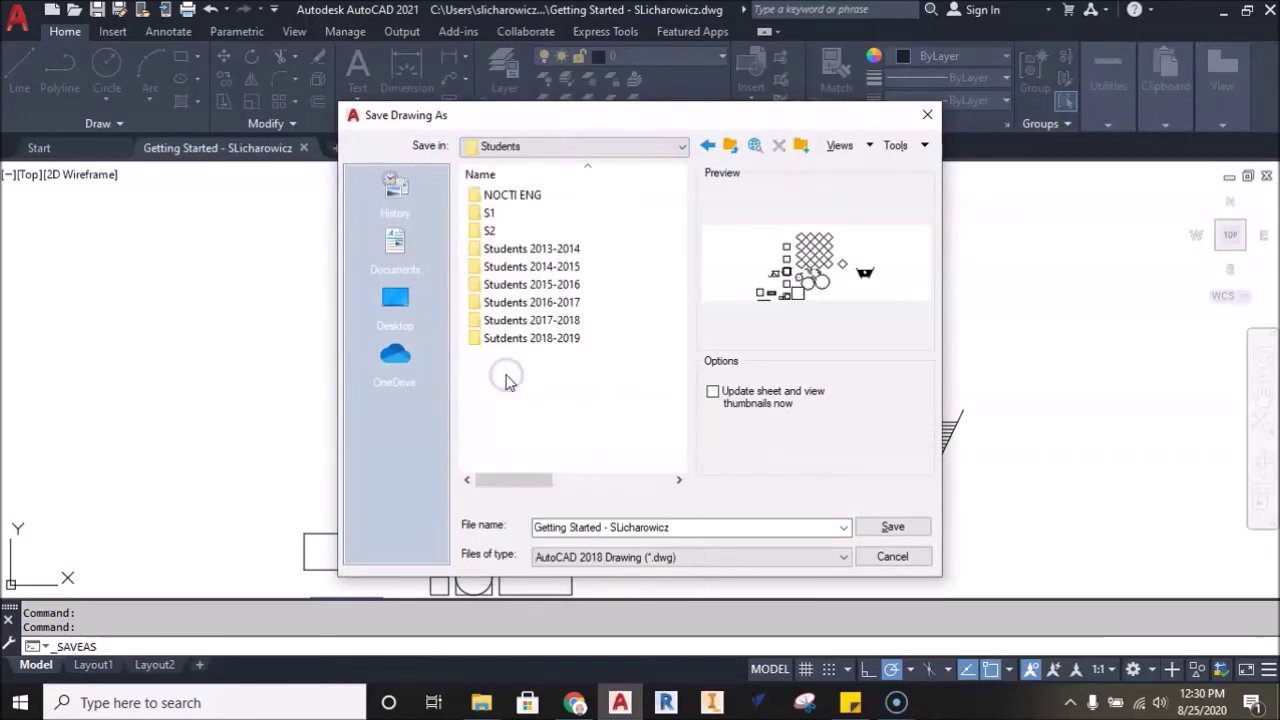
Set the save location to S1, the teacher's folder, Comp_Aid_Draft_Design, and the second student folder inside it
double_click(492, 212)
double_click(492, 248)
left_click(540, 220)
double_click(540, 218)
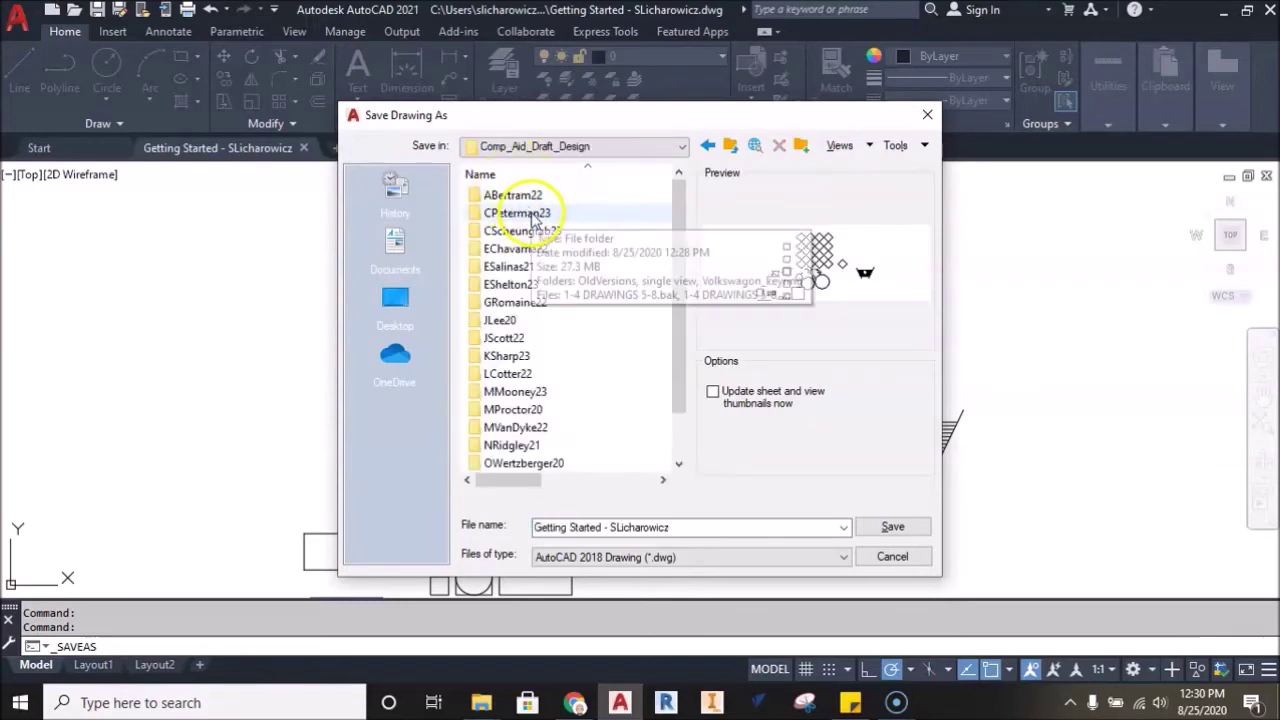
double_click(533, 215)
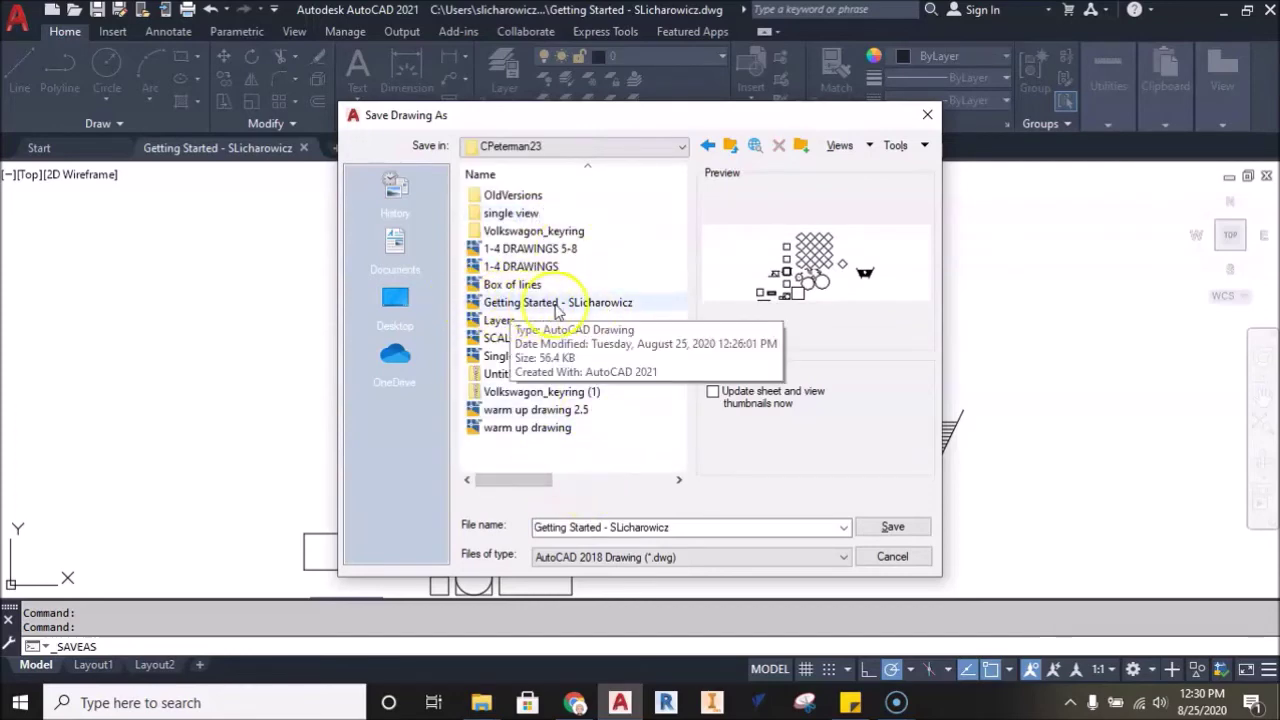
Add " 2" to the end of the drawing's file name and save it as an AutoCAD 2018 drawing
left_click(690, 526)
left_click(688, 527)
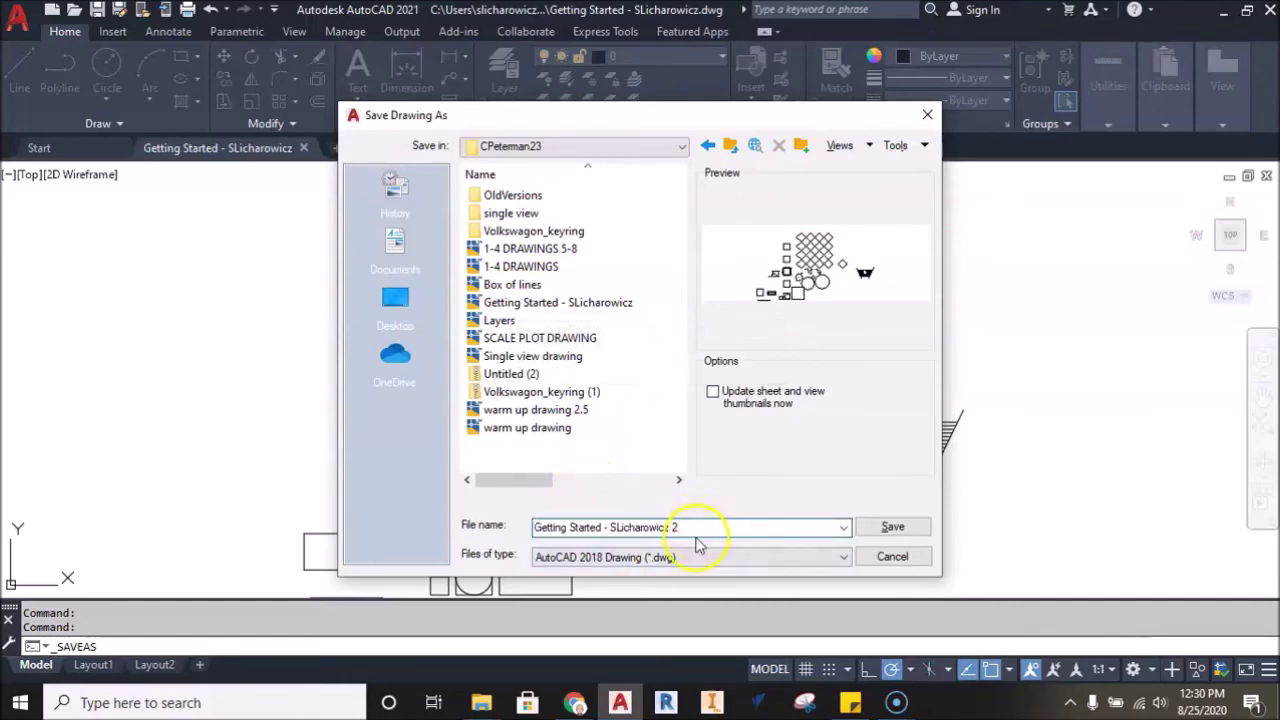
left_click(892, 526)
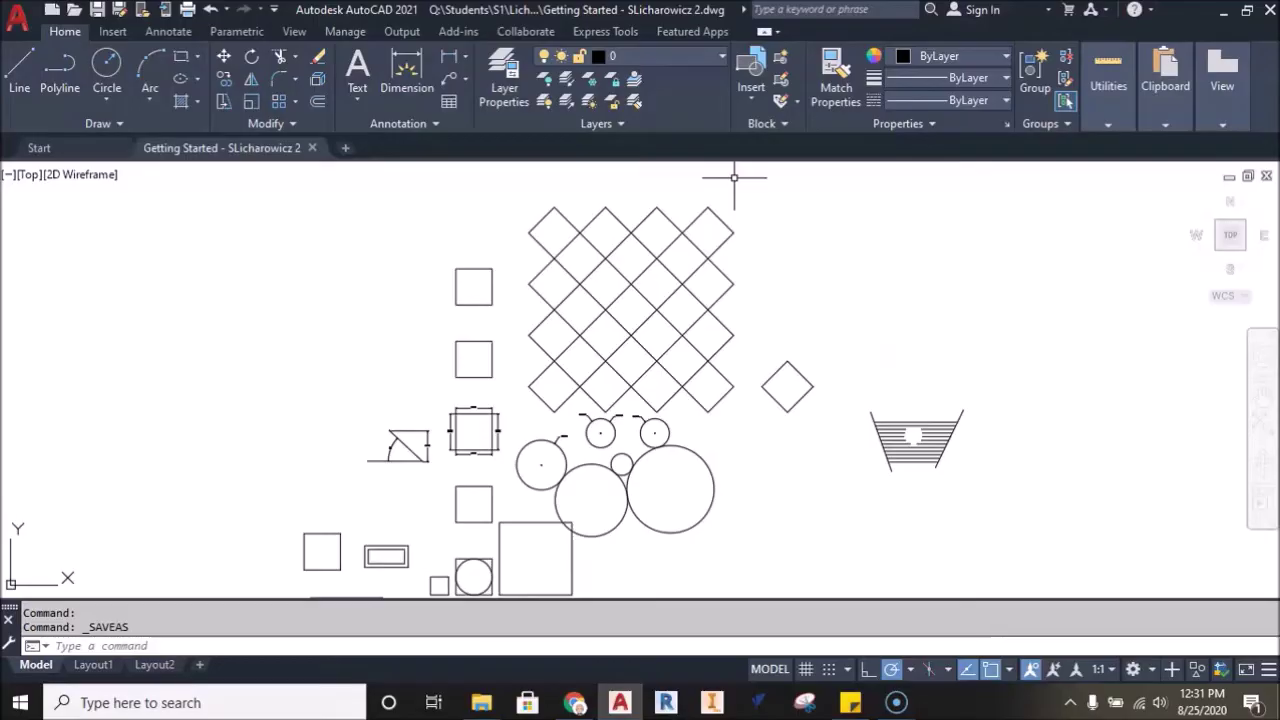
Return to File Explorer and browse TechEd Share (Q:) through Students, S1, the teacher's folder and Comp_Aid_Draft_Design to the second student folder
left_click(1228, 11)
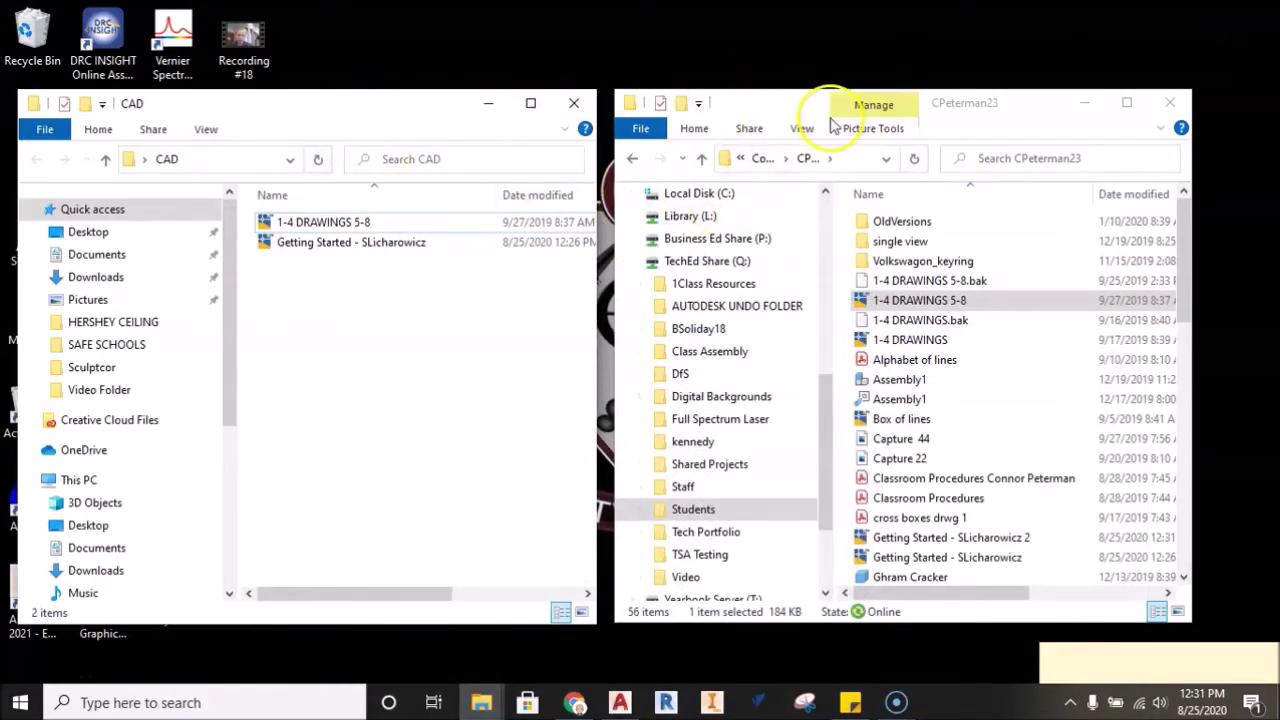
left_click(722, 268)
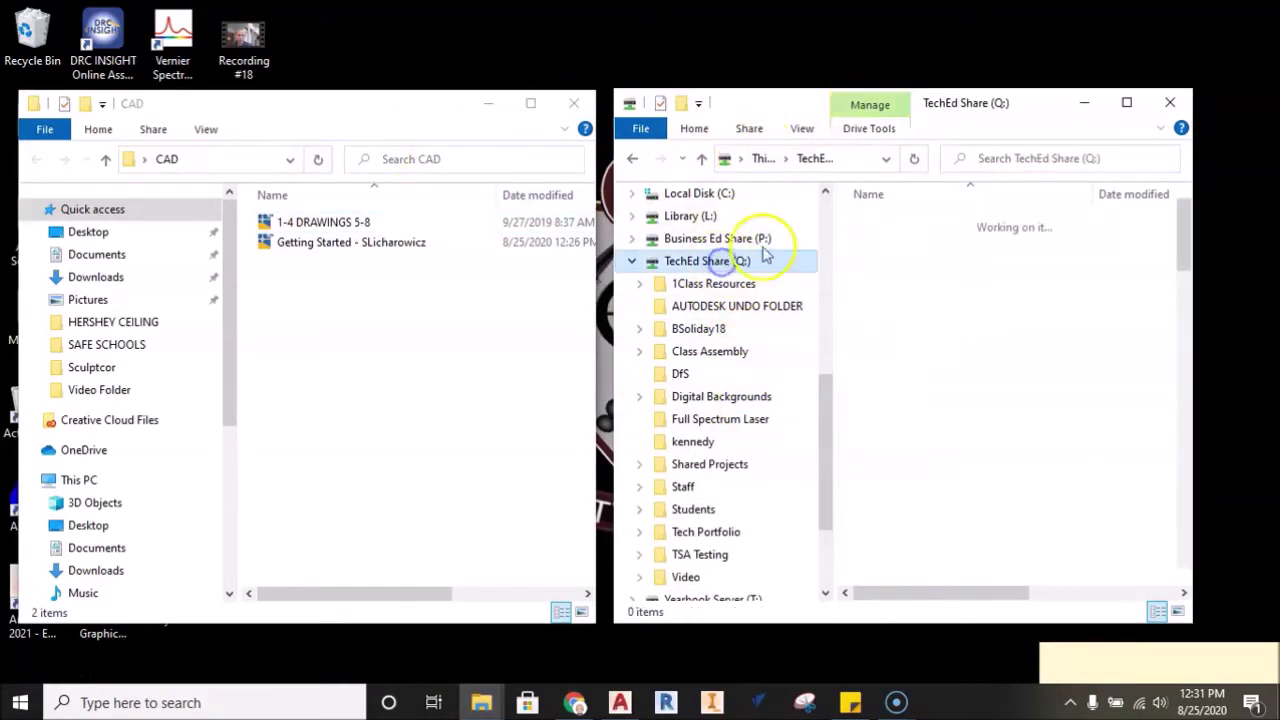
double_click(885, 420)
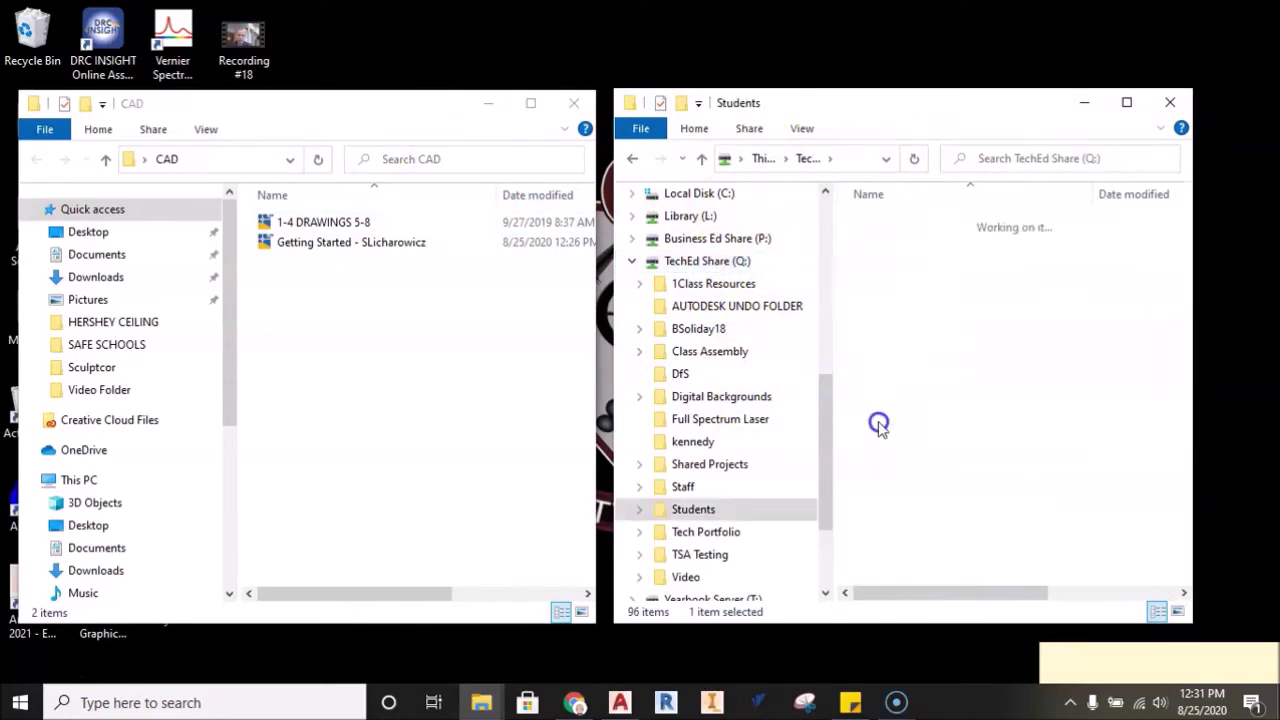
double_click(883, 241)
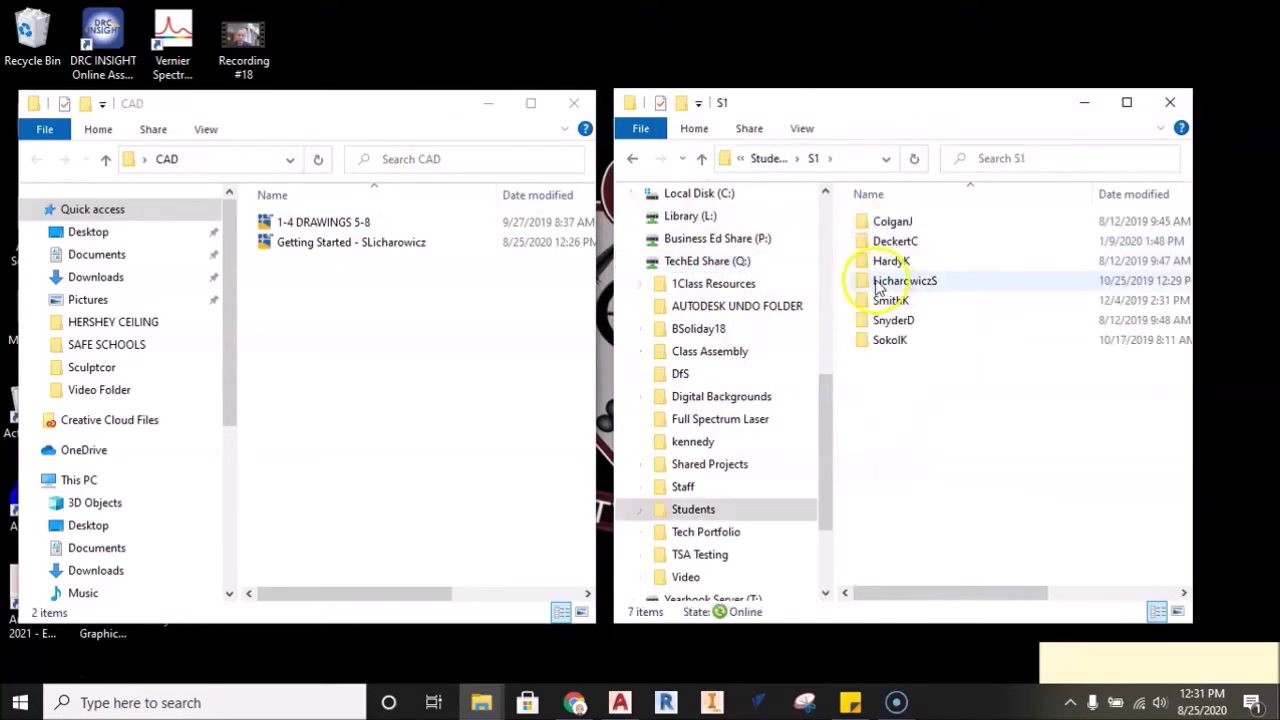
double_click(880, 281)
double_click(909, 243)
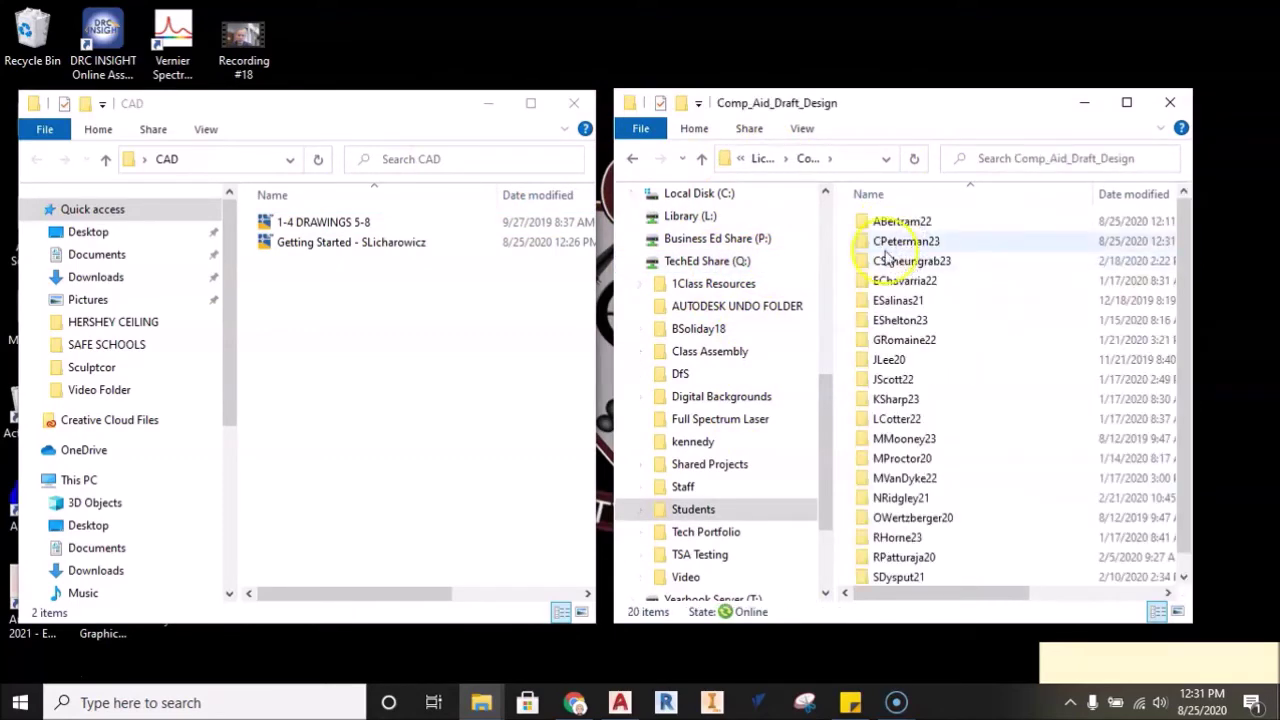
double_click(906, 245)
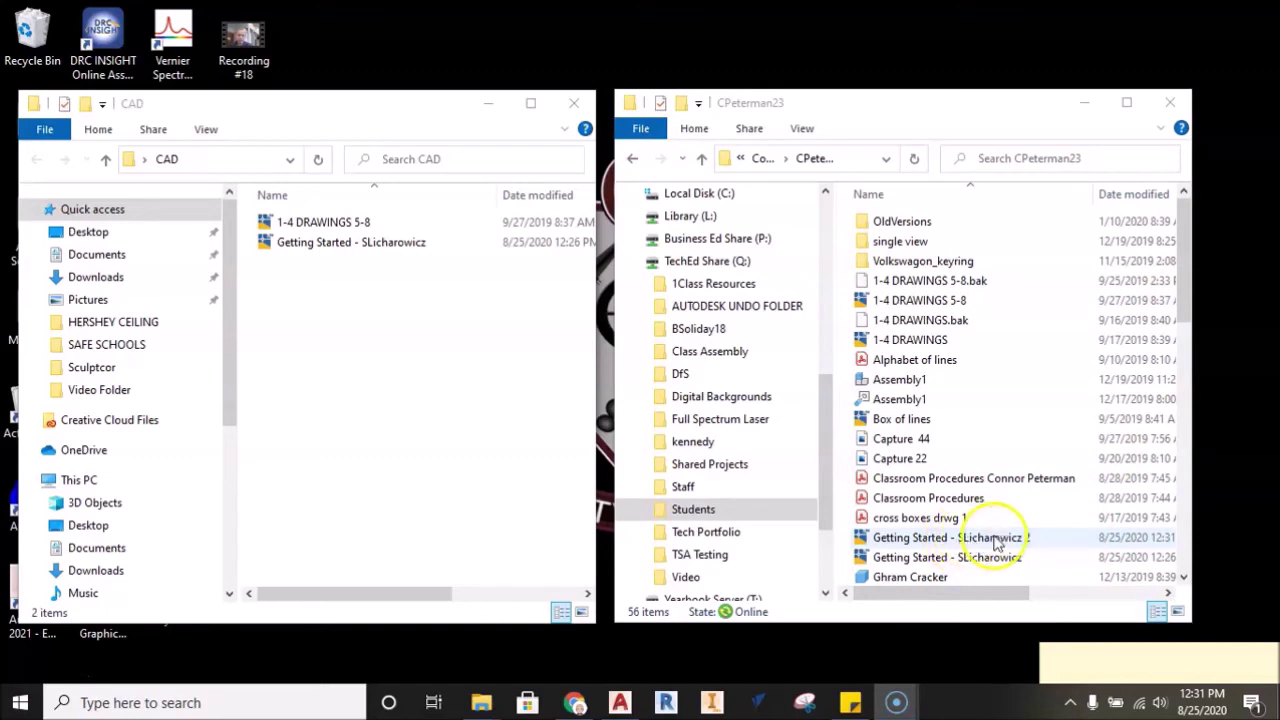
Copy the Getting Started drawing ending in 2 from the student folder into the desktop CAD folder
left_click_drag(995, 540, 290, 340)
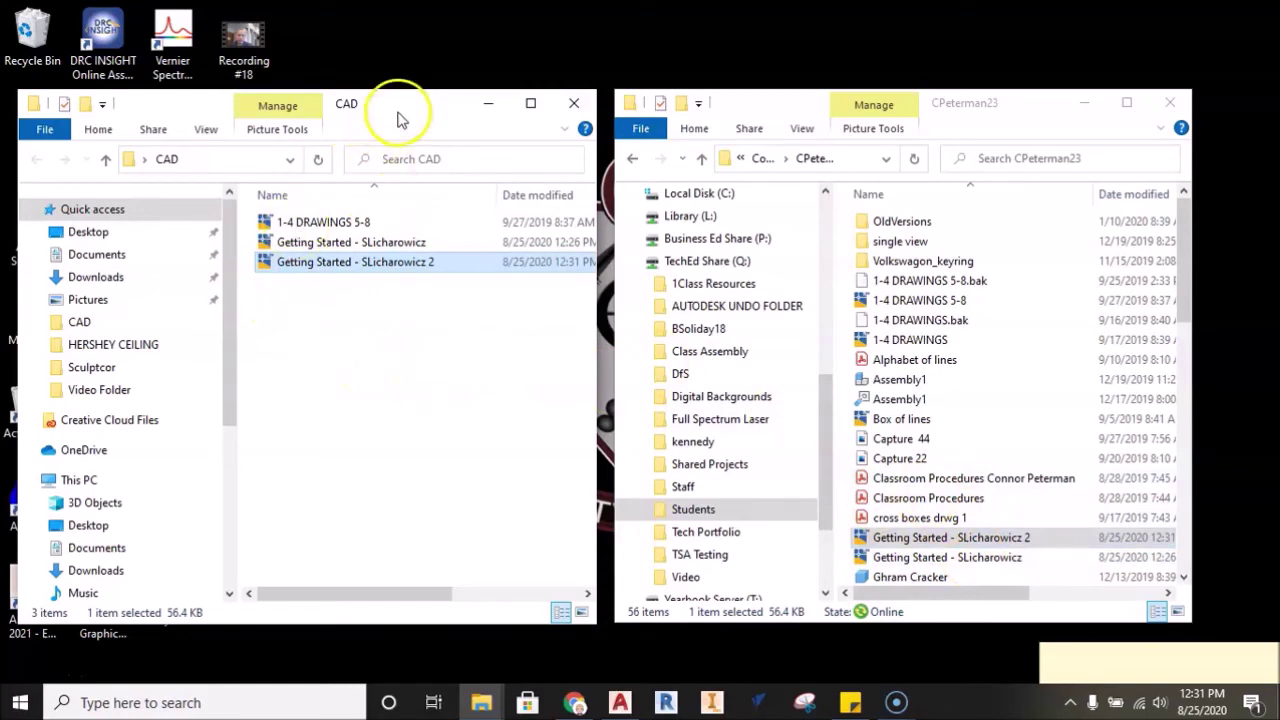
left_click_drag(398, 110, 432, 116)
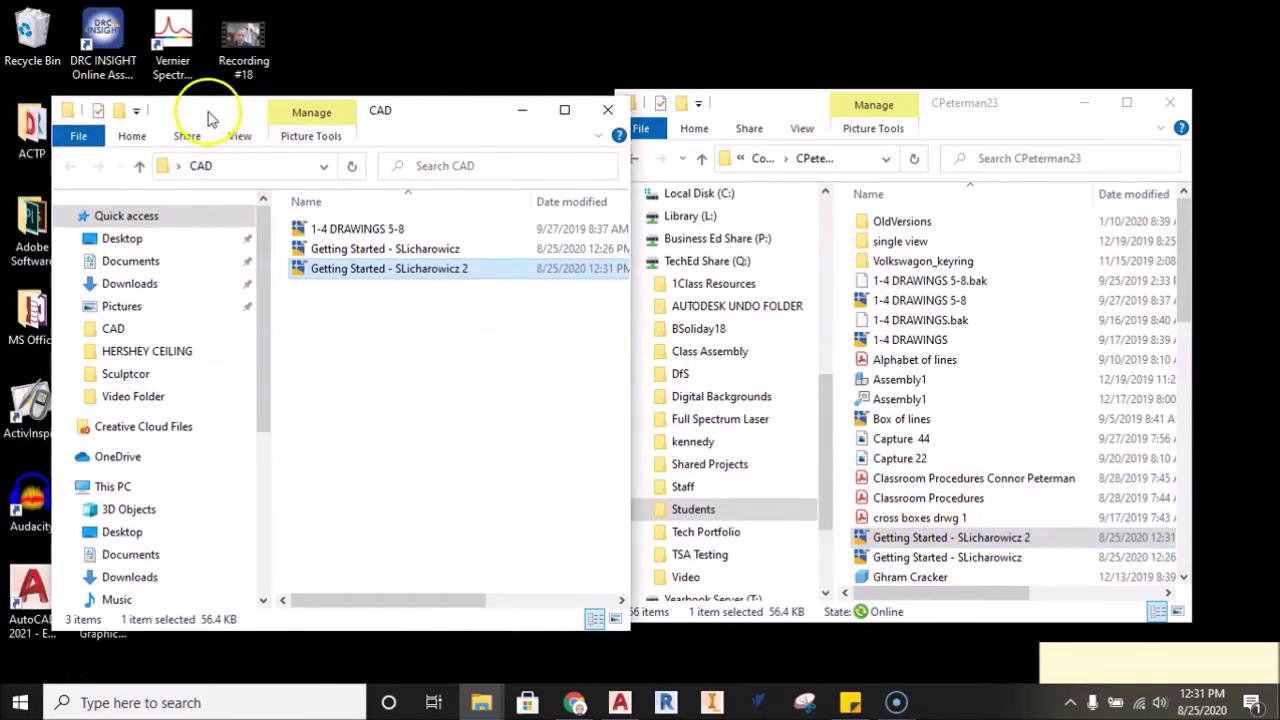
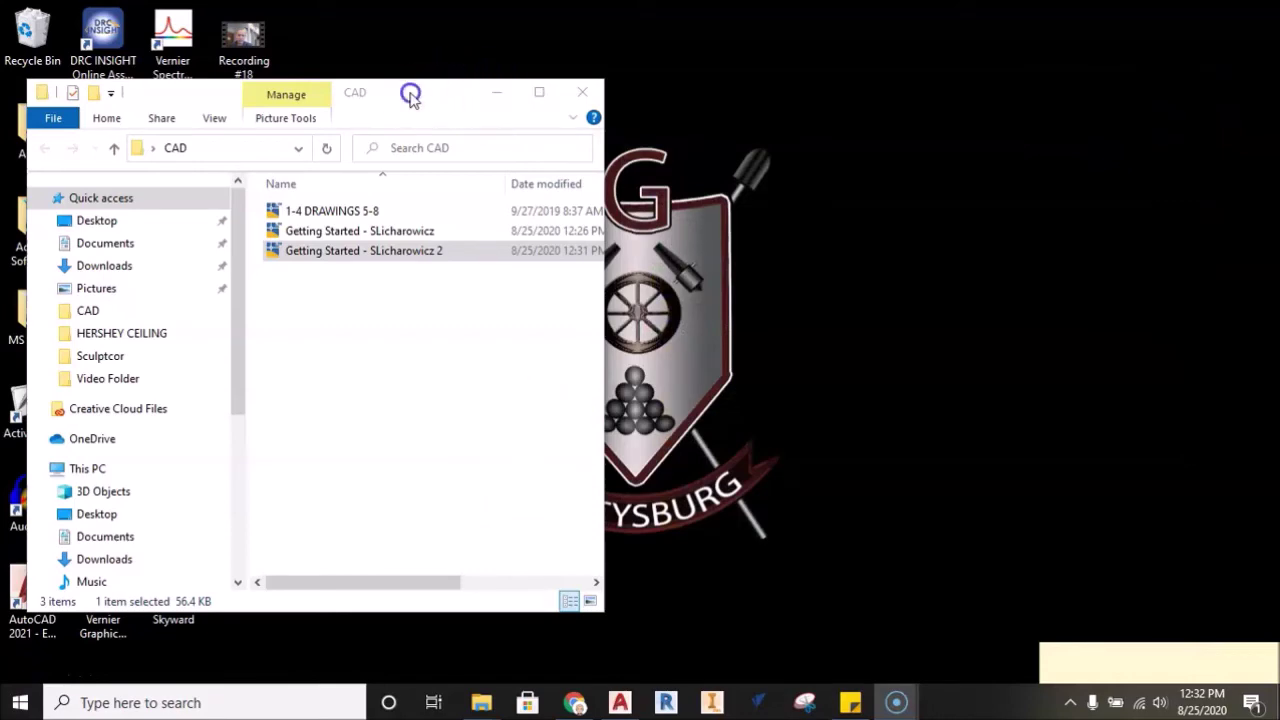
Switch to Google Drive in Chrome and create a new folder named CAD in My Drive
left_click(573, 705)
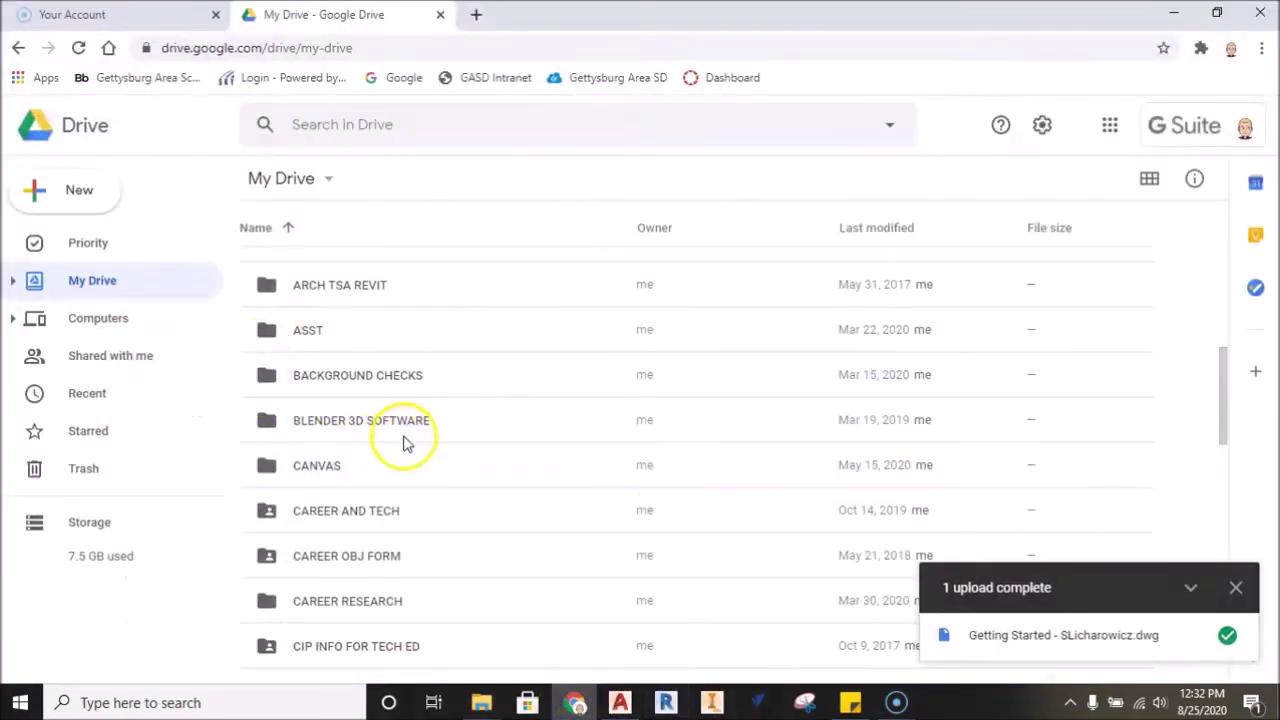
scroll(403, 440, "down", 2)
scroll(405, 443, "up", 4)
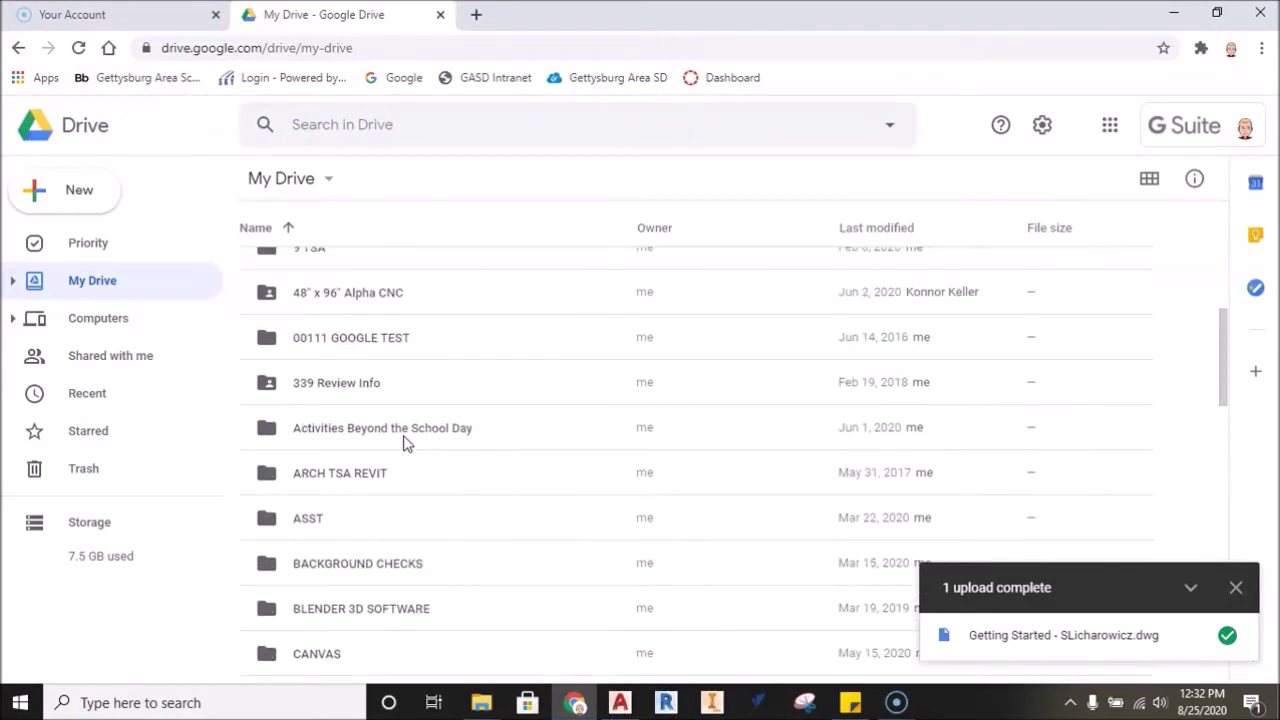
left_click(78, 192)
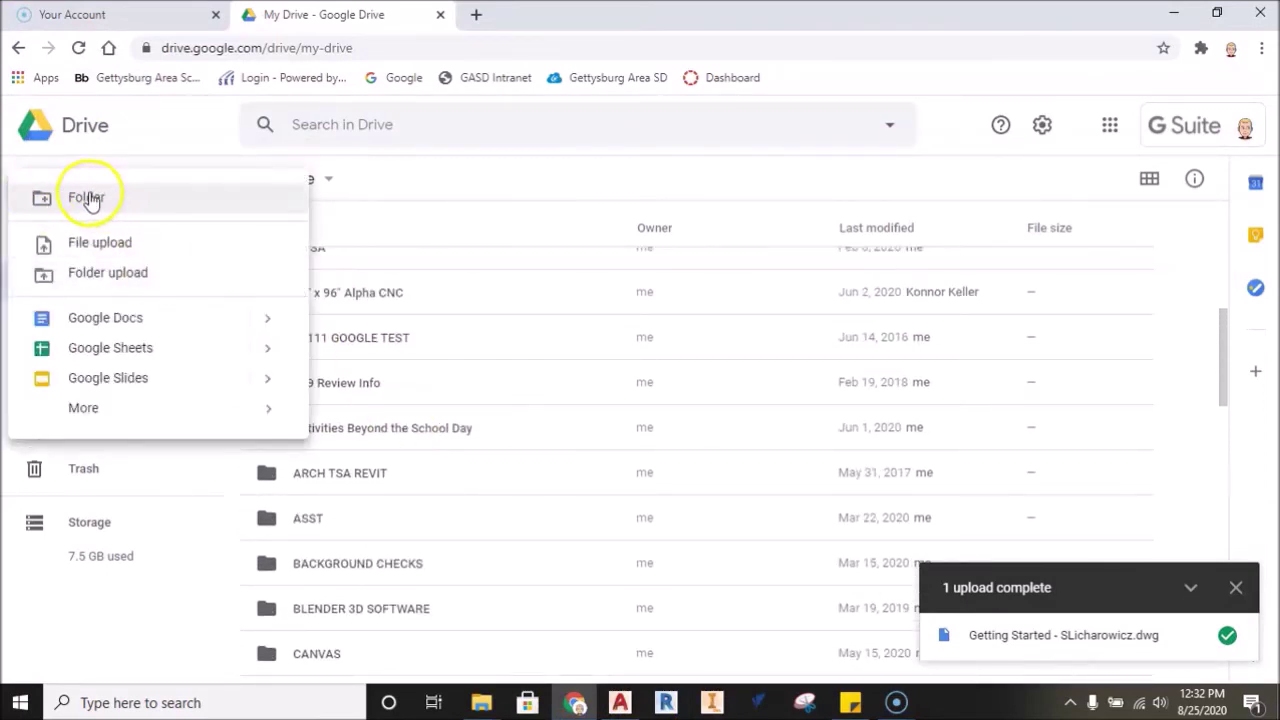
left_click(95, 202)
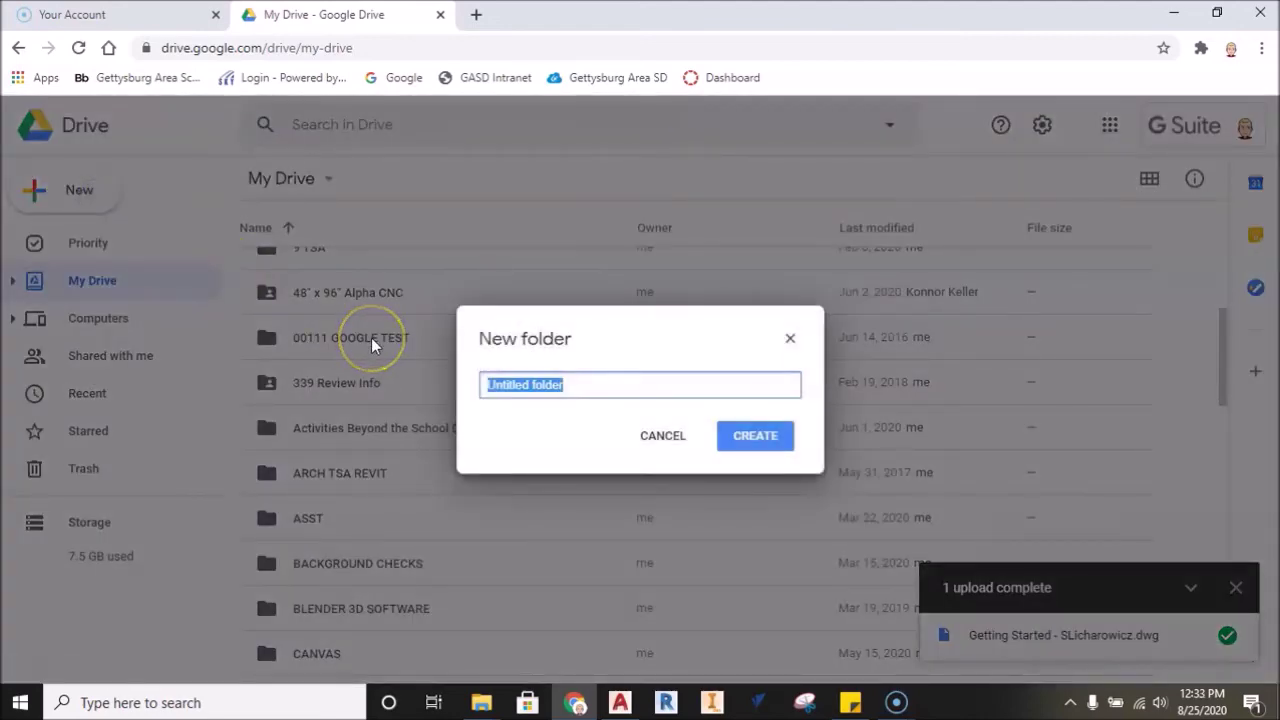
type("CAD")
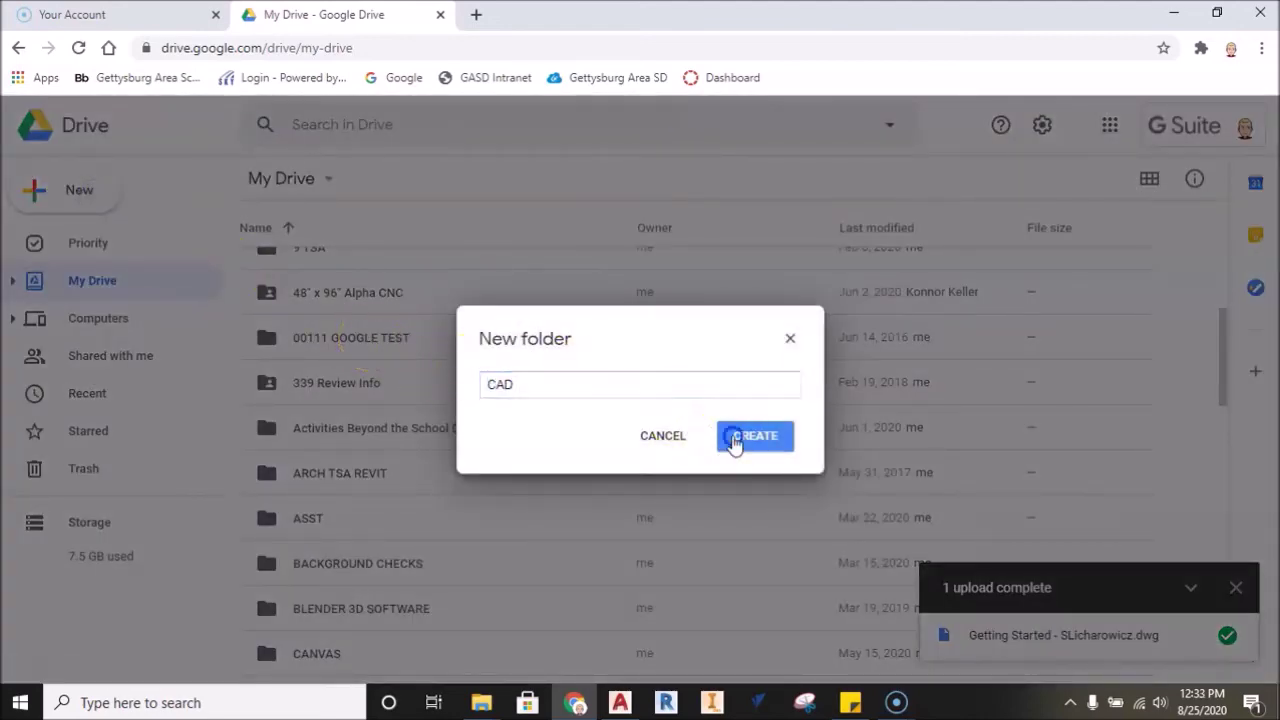
left_click(740, 437)
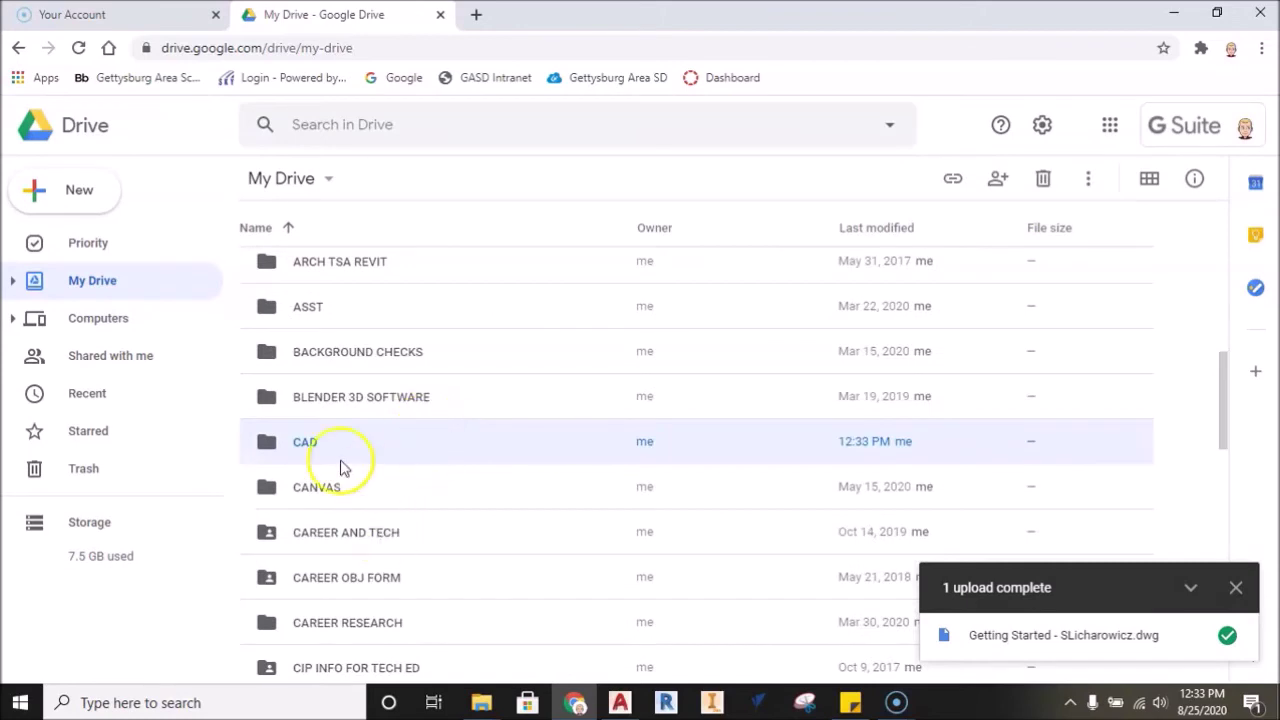
Open the Drive CAD folder and upload the Getting Started drawing ending in 2 from the desktop CAD folder
double_click(295, 452)
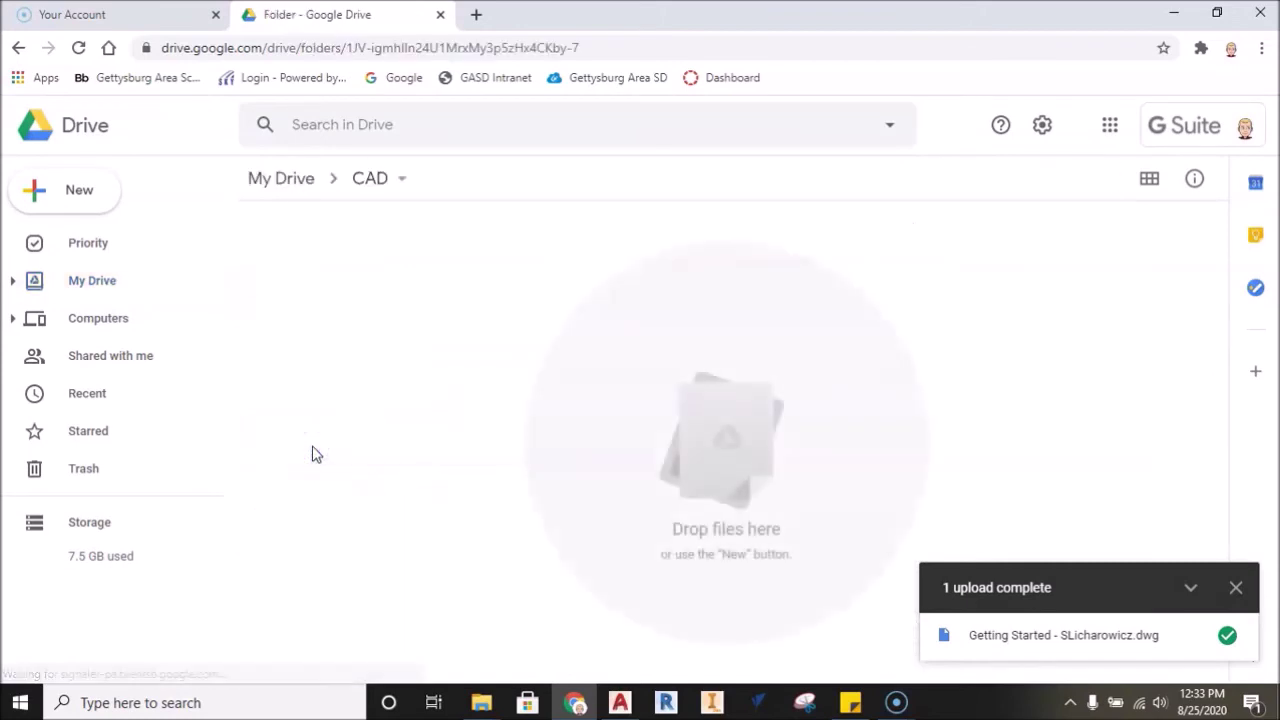
left_click(88, 204)
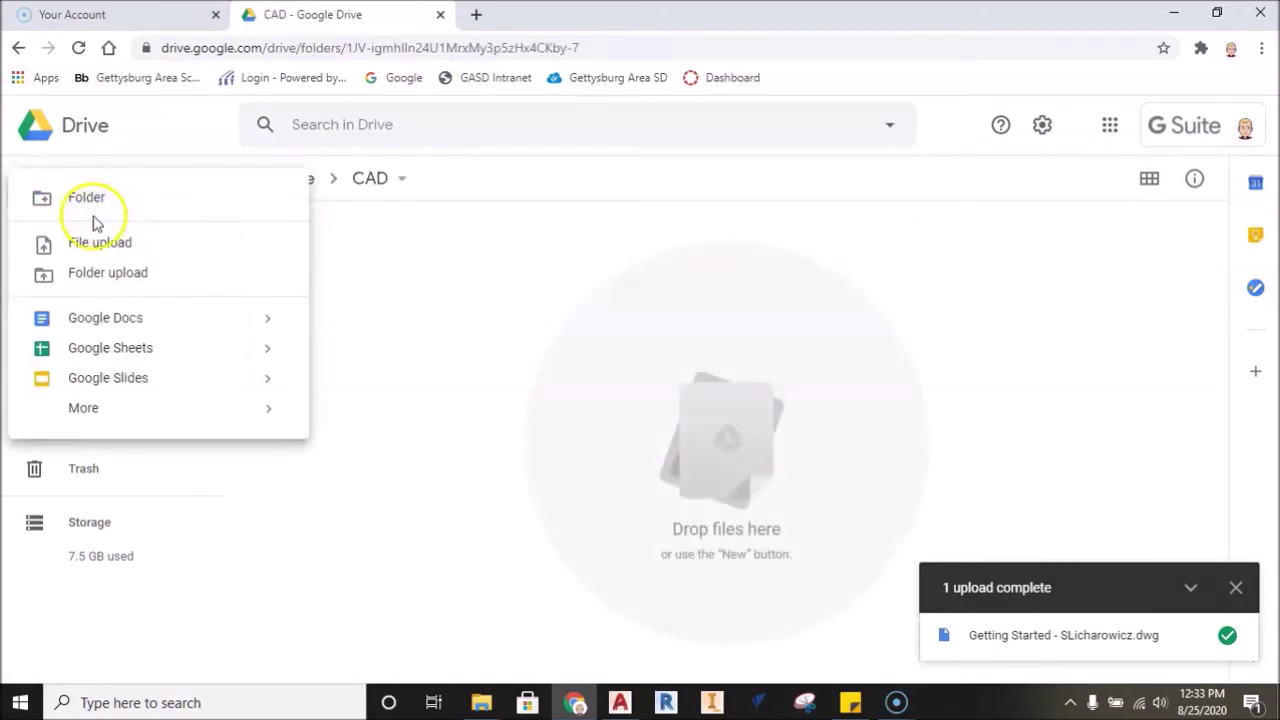
left_click(101, 246)
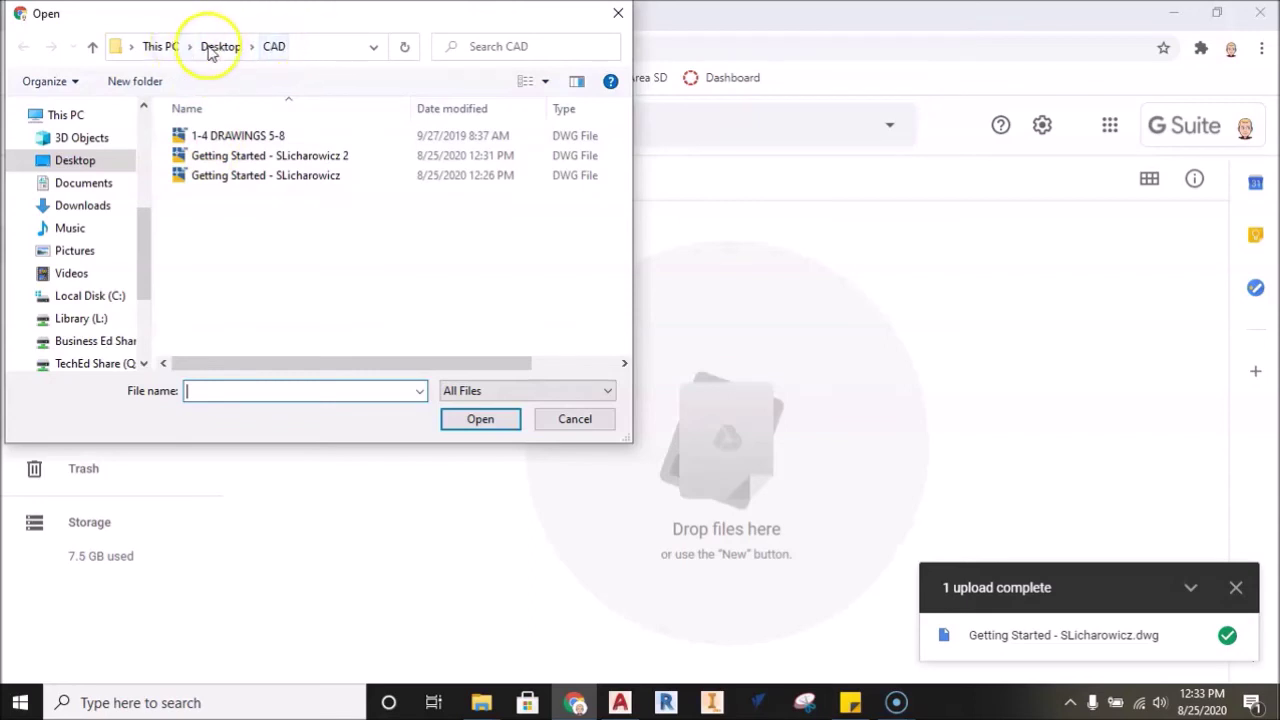
left_click(273, 47)
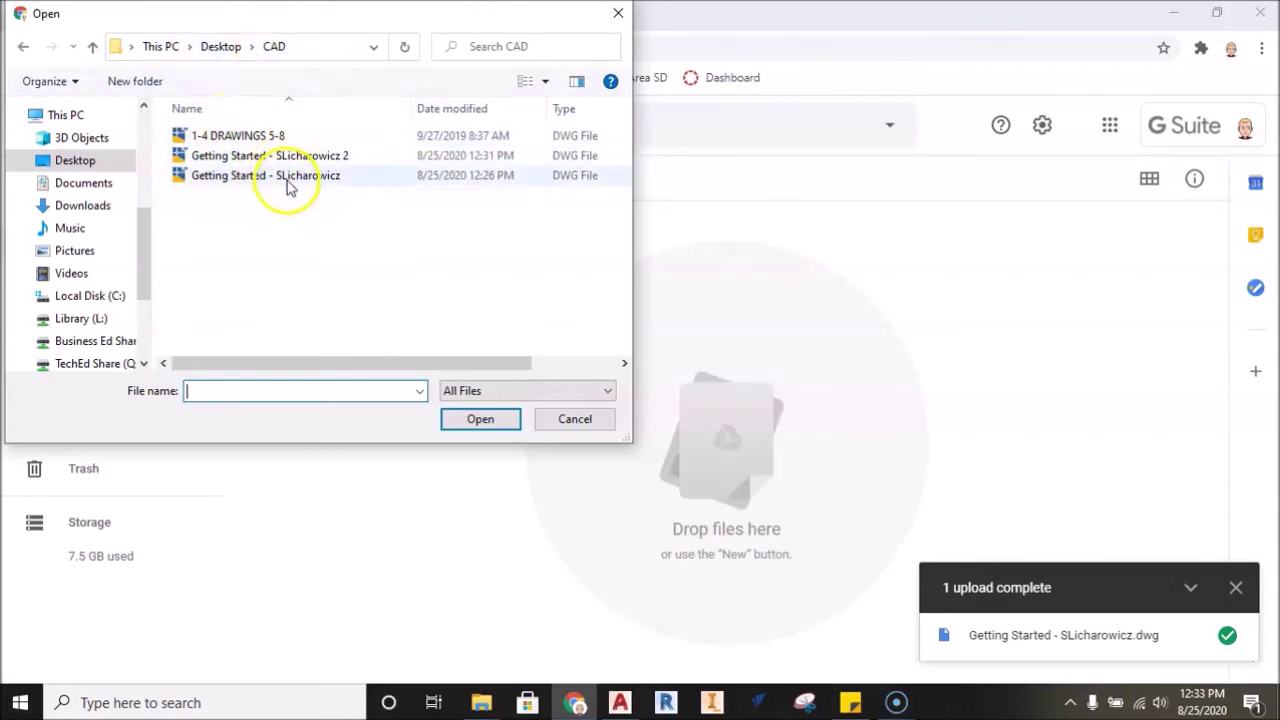
left_click(257, 158)
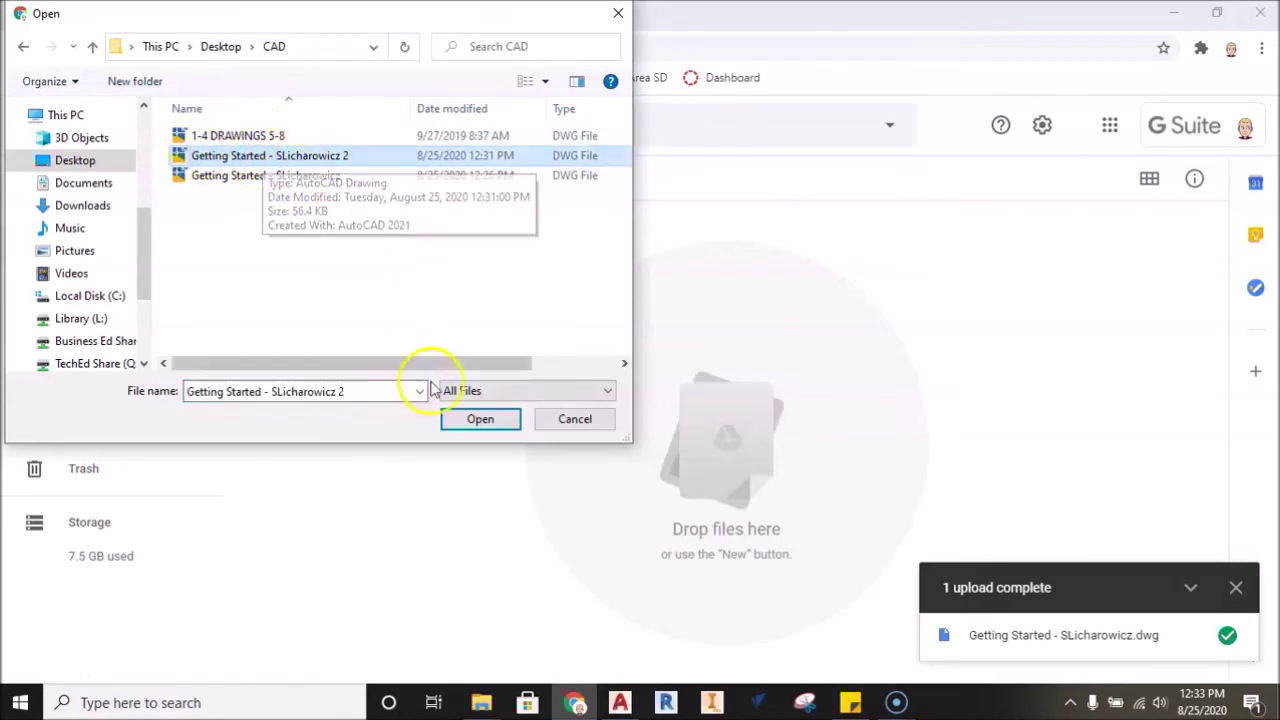
left_click(476, 421)
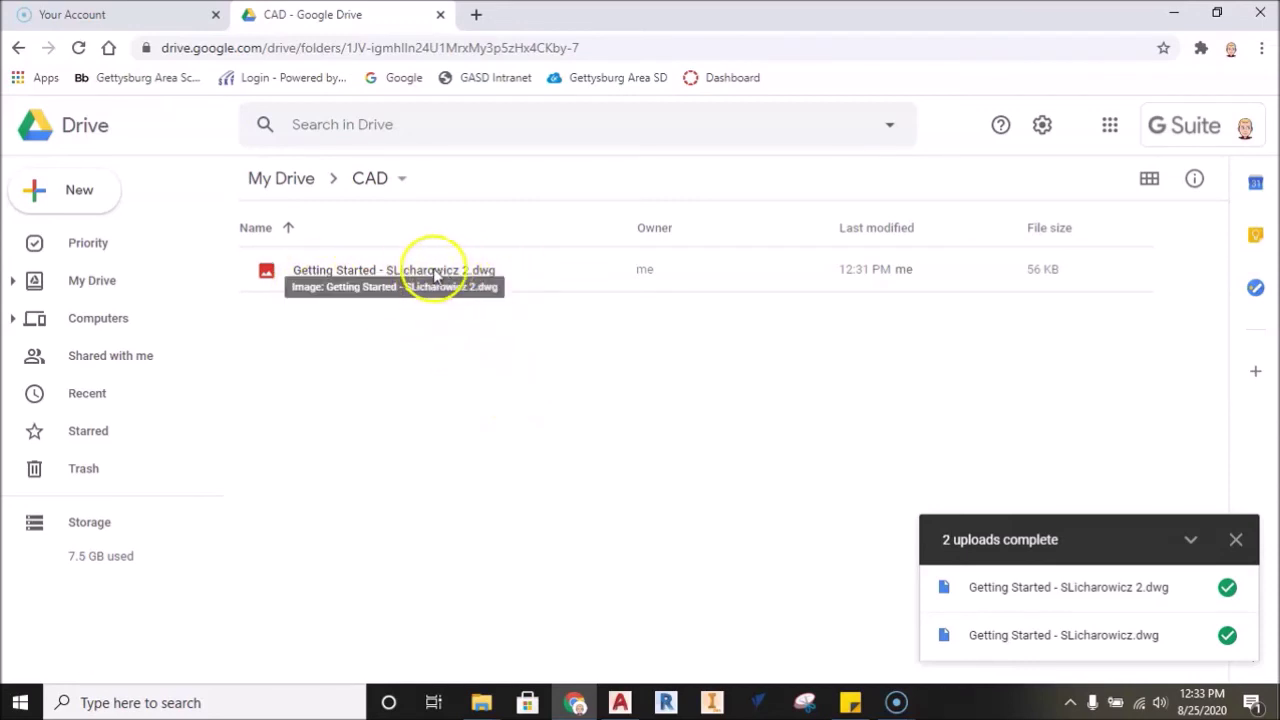
left_click(405, 498)
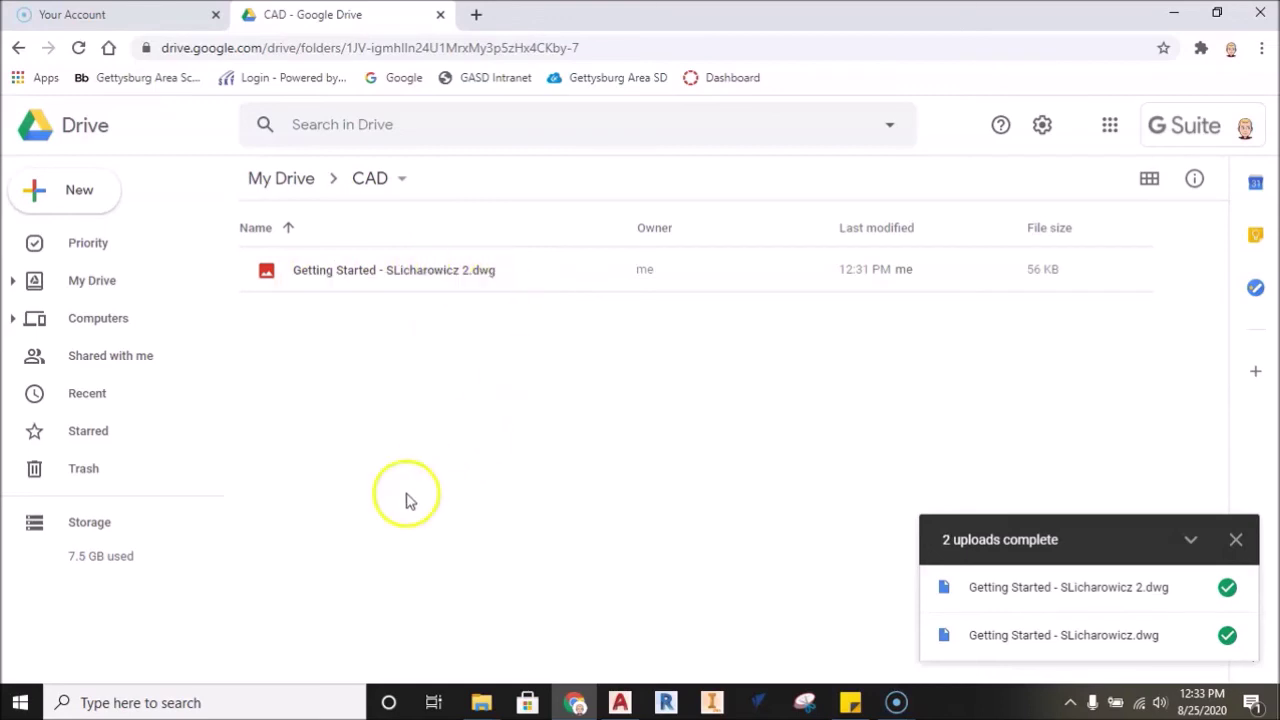